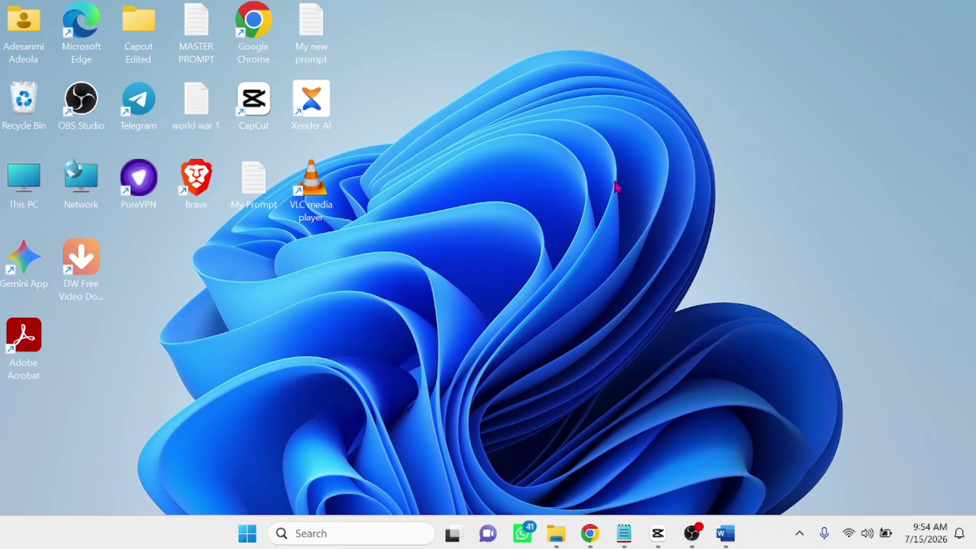
Create a new folder on the desktop named "office 24"
right_click(667, 225)
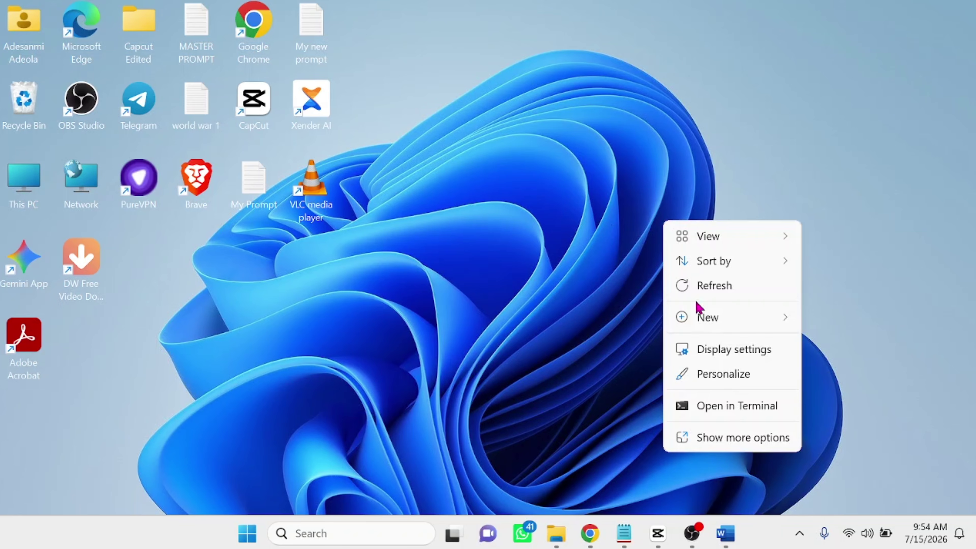
mouse_move(679, 318)
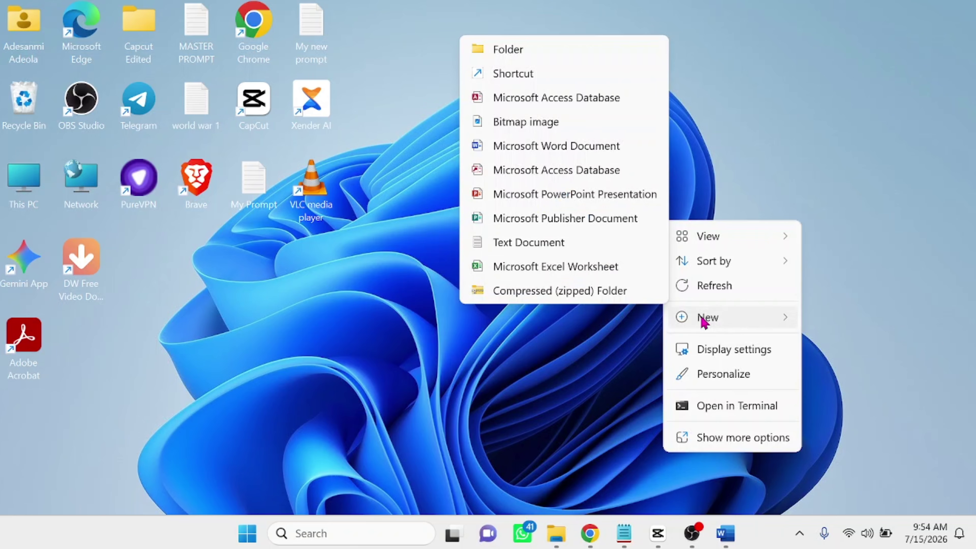
click(514, 45)
text(o)
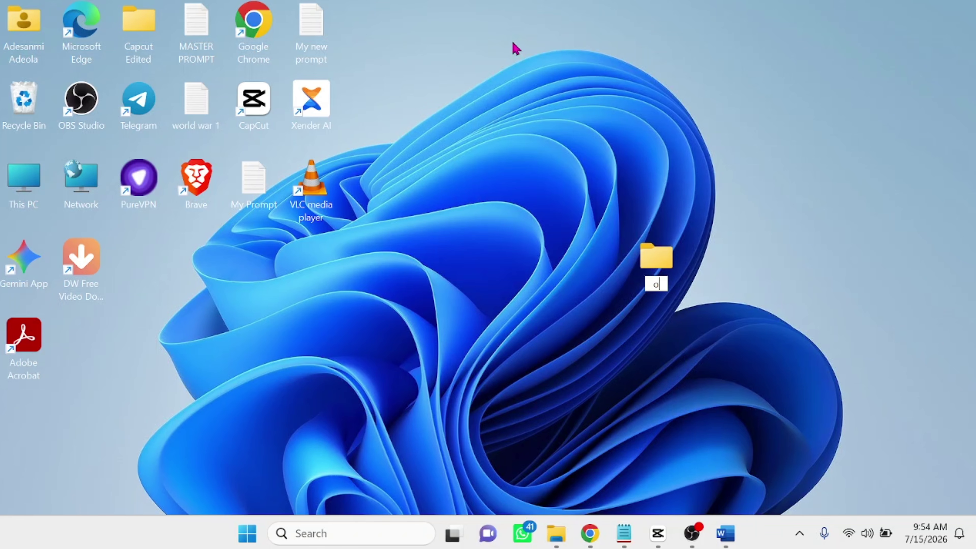
text(ffice 24)
key(Return)
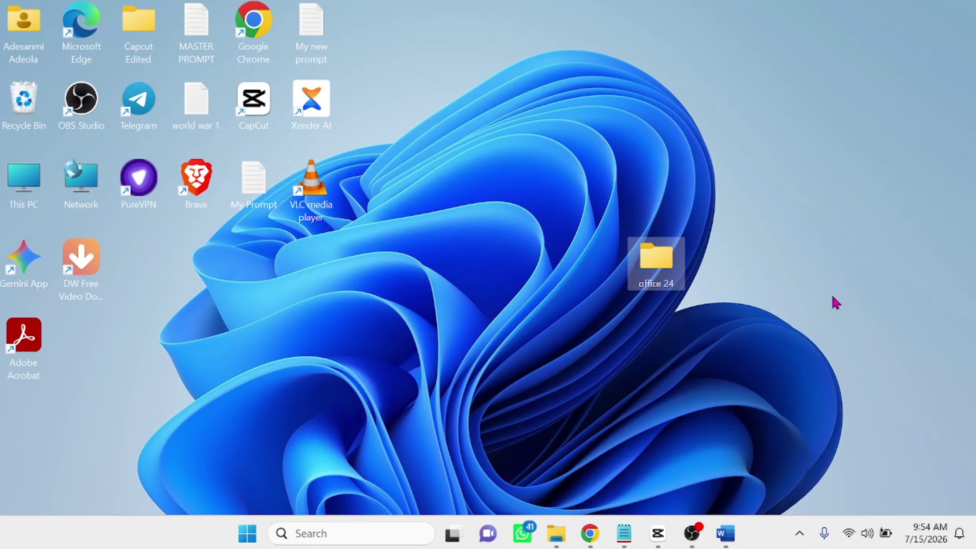
Switch to Chrome and download the English Office Deployment Tool from the official Microsoft page found in the search results
click(590, 534)
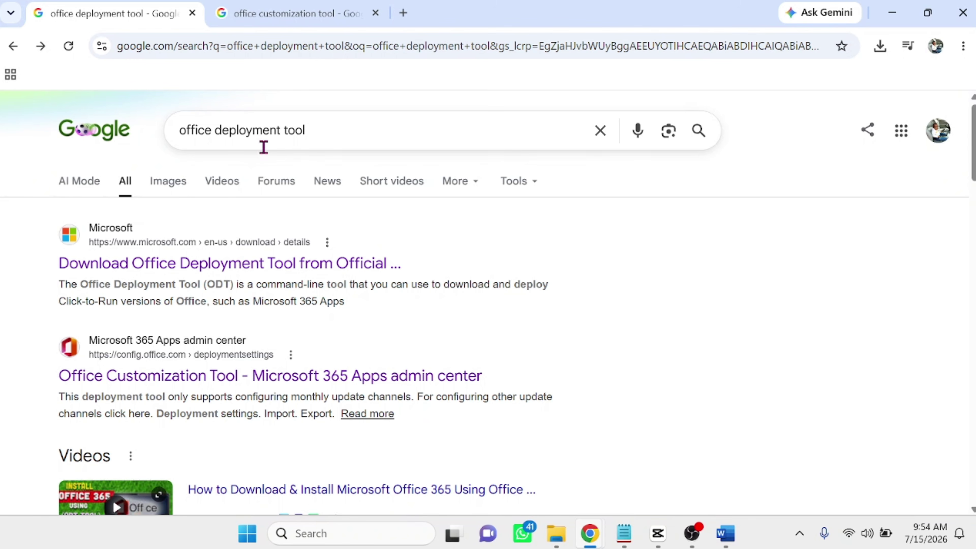
click(262, 271)
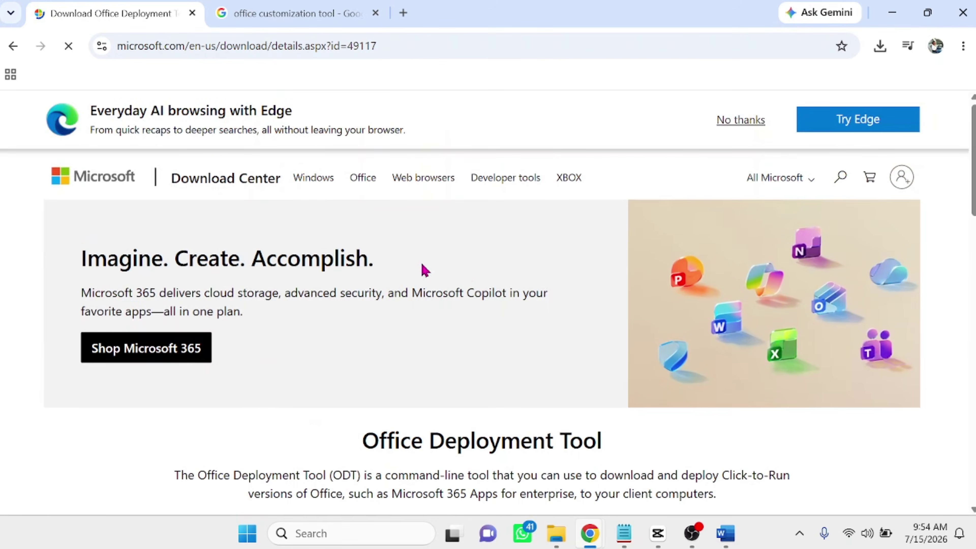
scroll(476, 297, down, 3)
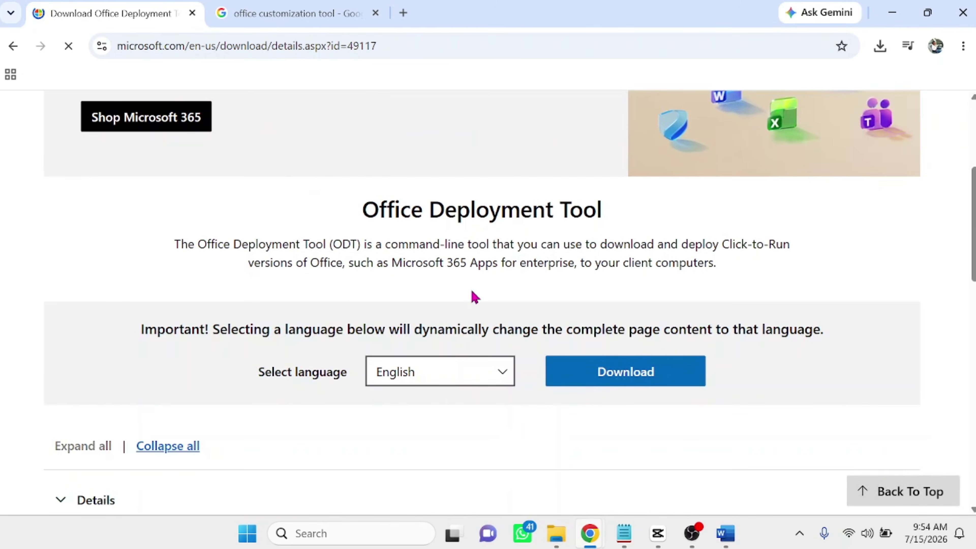
click(636, 383)
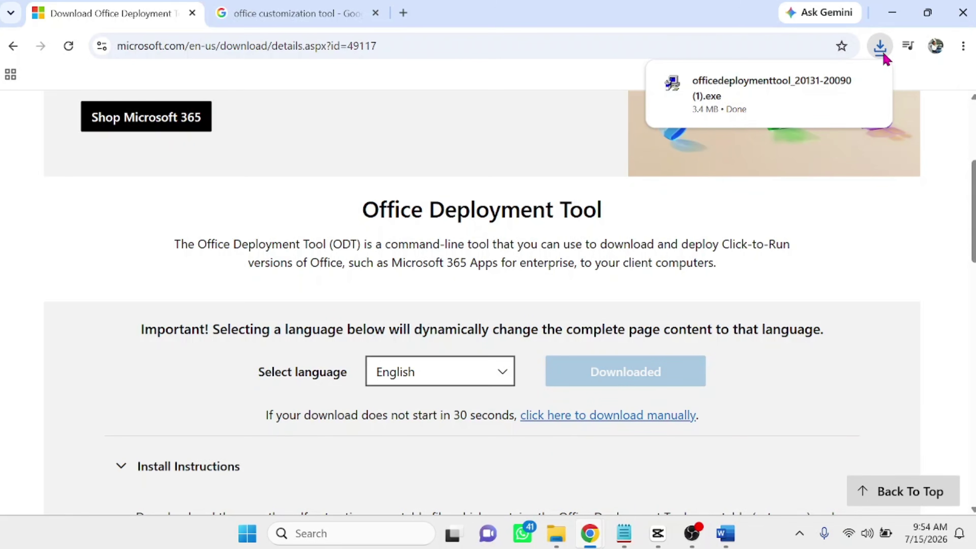
click(839, 83)
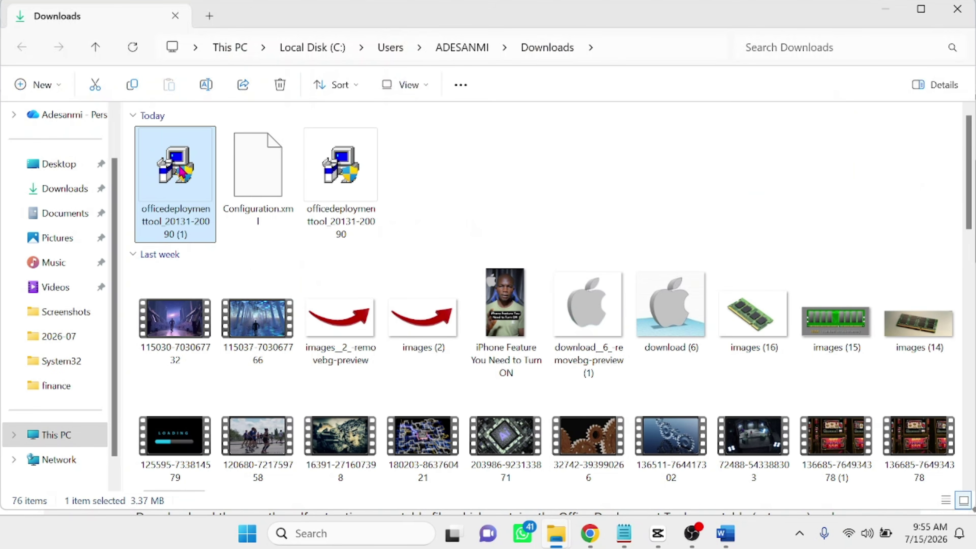
double_click(182, 180)
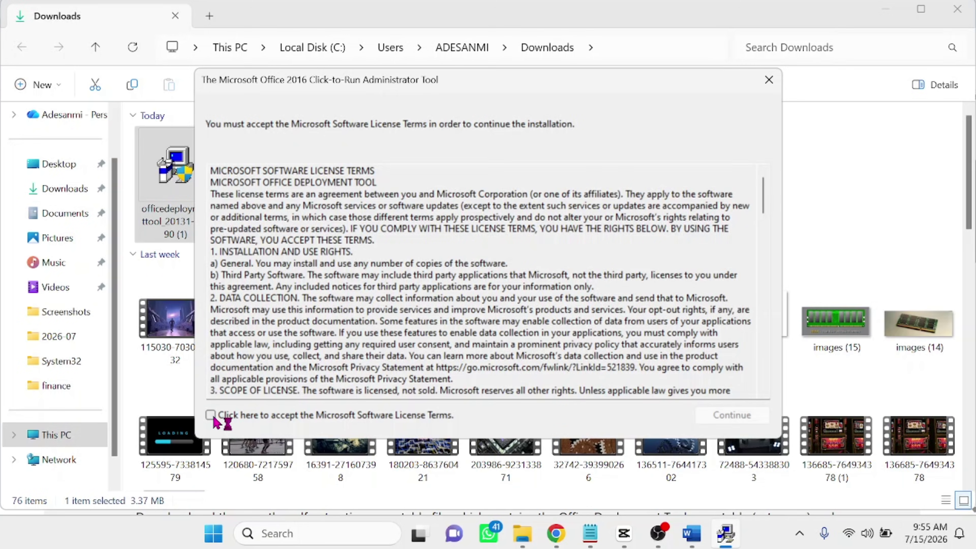
click(219, 420)
scroll(579, 320, down, 5)
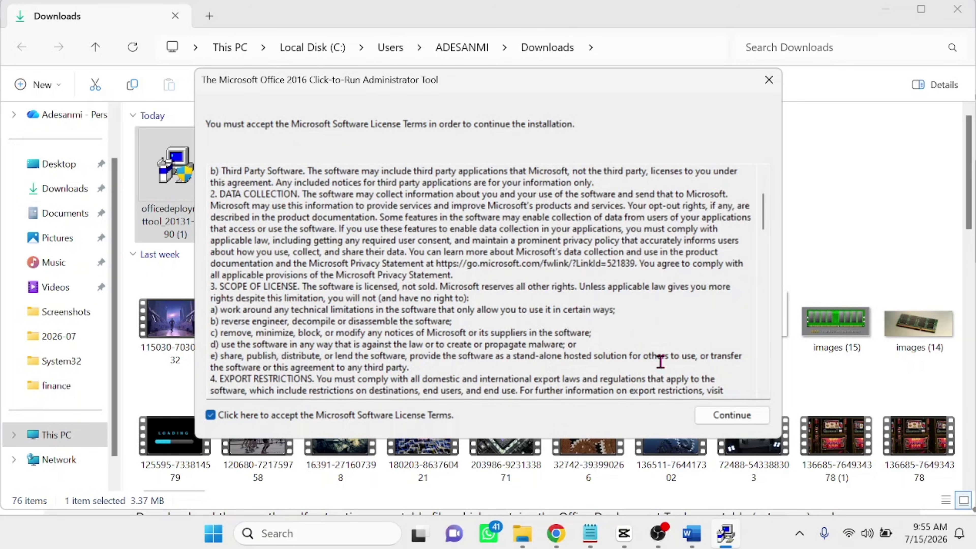
click(733, 417)
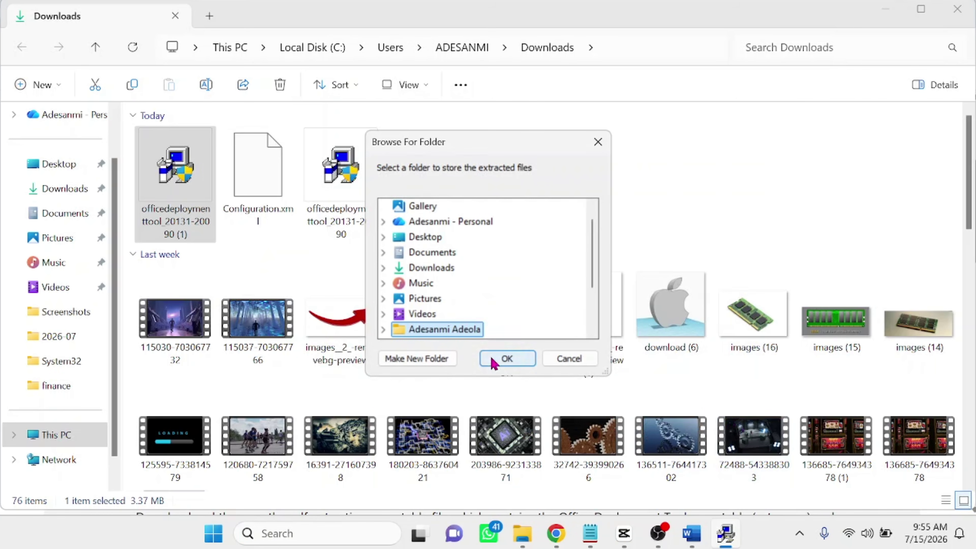
Extract the deployment tool files into the "office 24" folder
drag(595, 268, 600, 308)
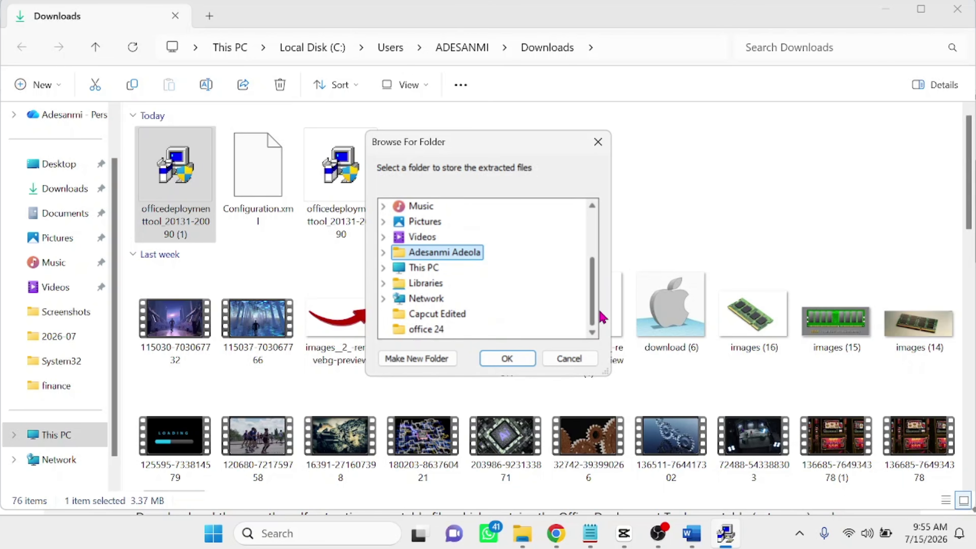
click(425, 330)
click(509, 360)
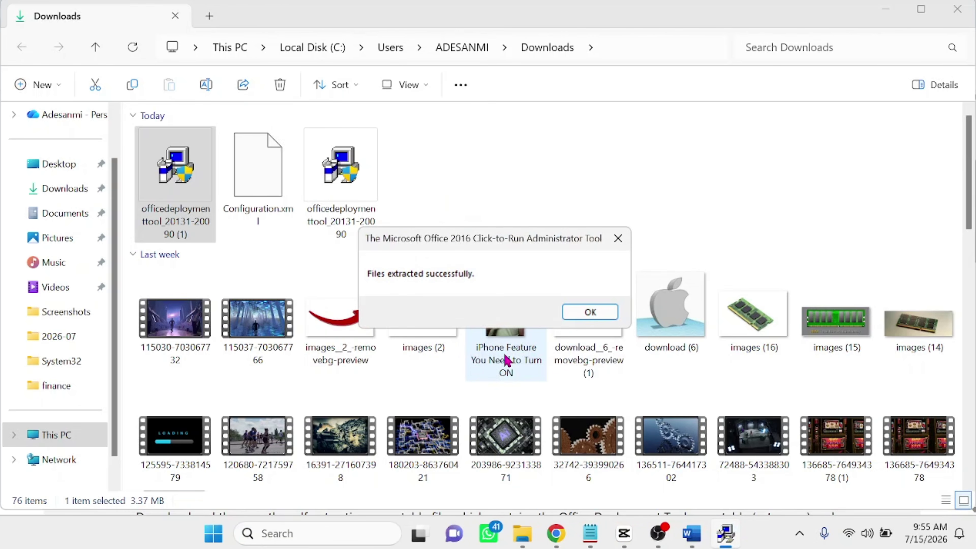
click(596, 315)
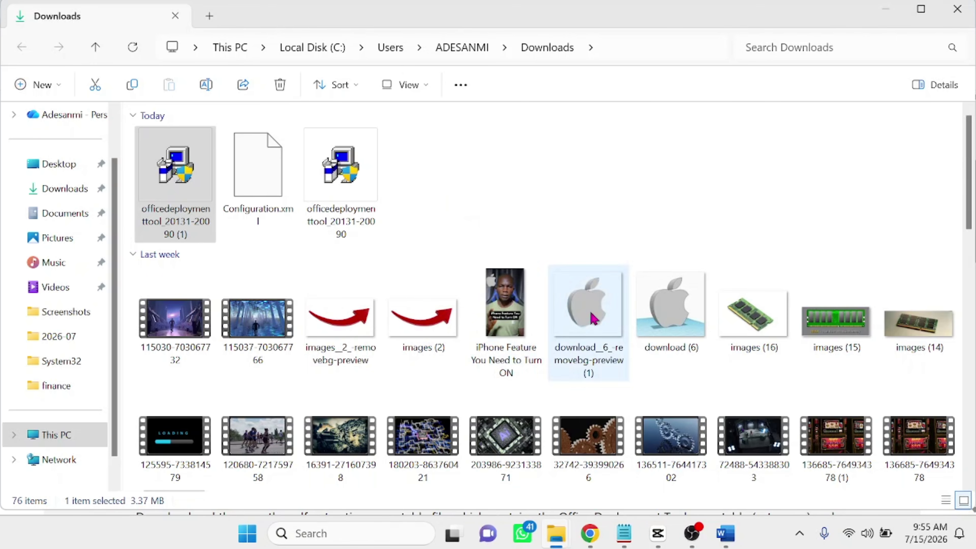
Close the Downloads window and open the Office Customization Tool page from the "office customization tool" search results
click(958, 8)
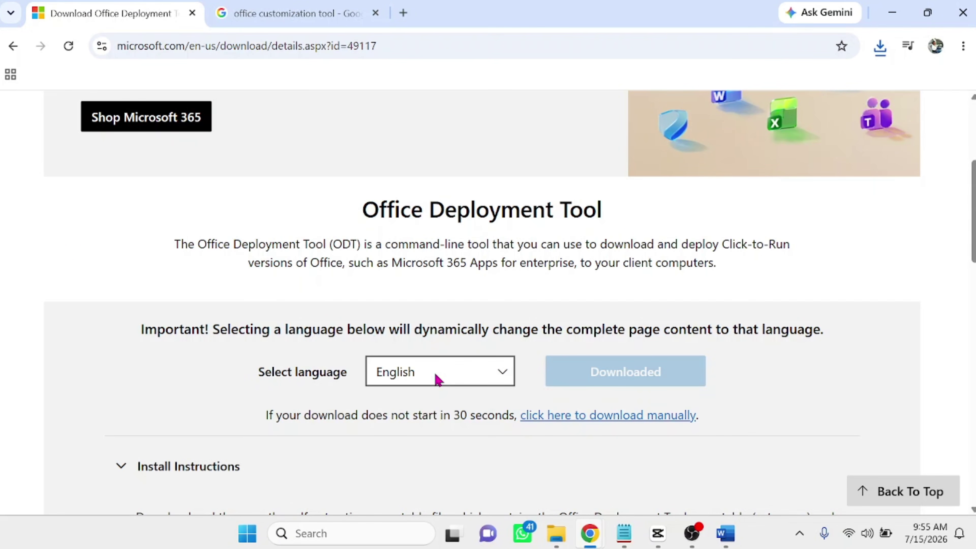
click(282, 18)
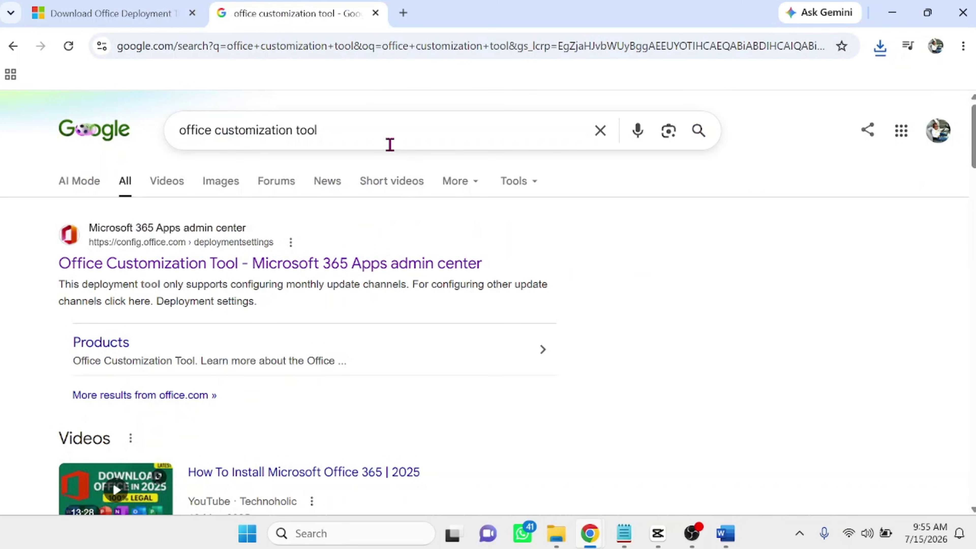
click(327, 267)
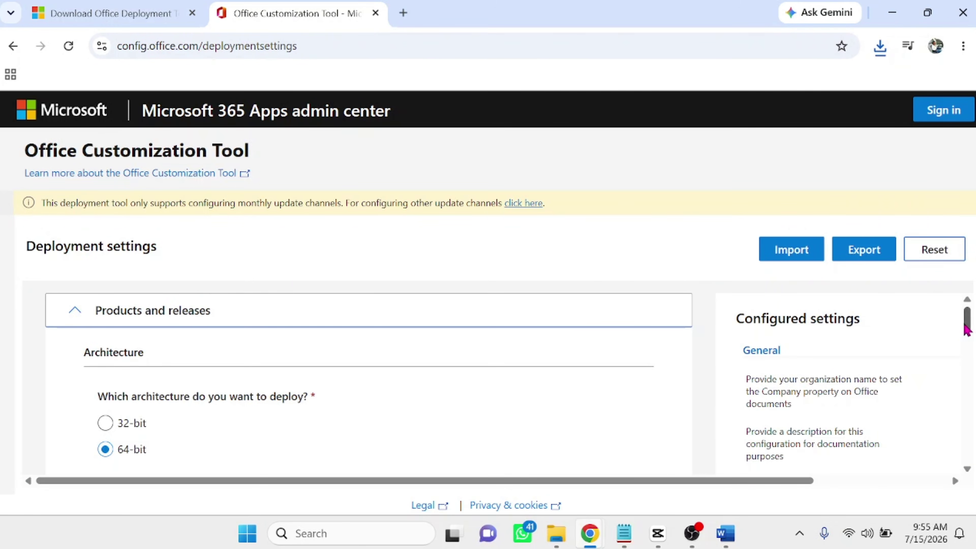
Check the computer's system type in the Windows Settings device specifications, and close Settings
click(247, 534)
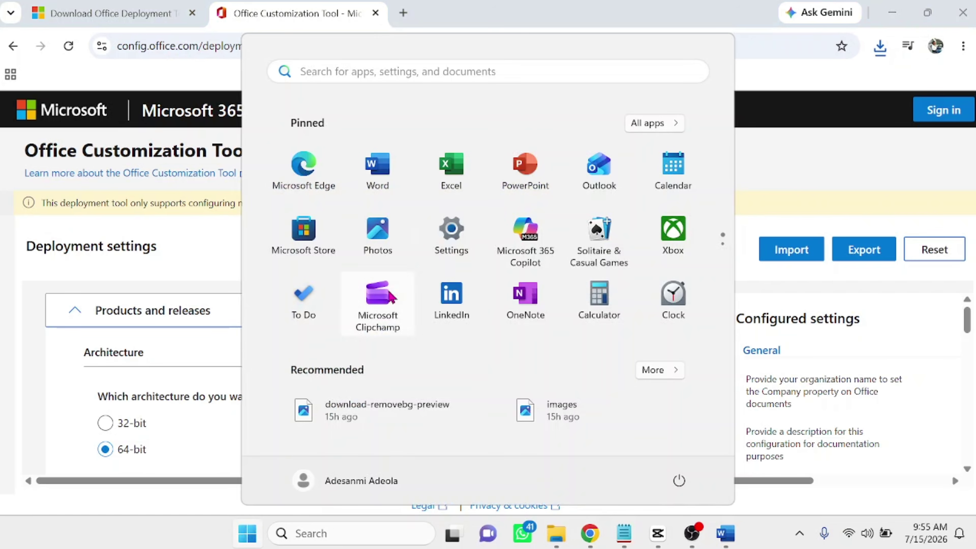
click(450, 250)
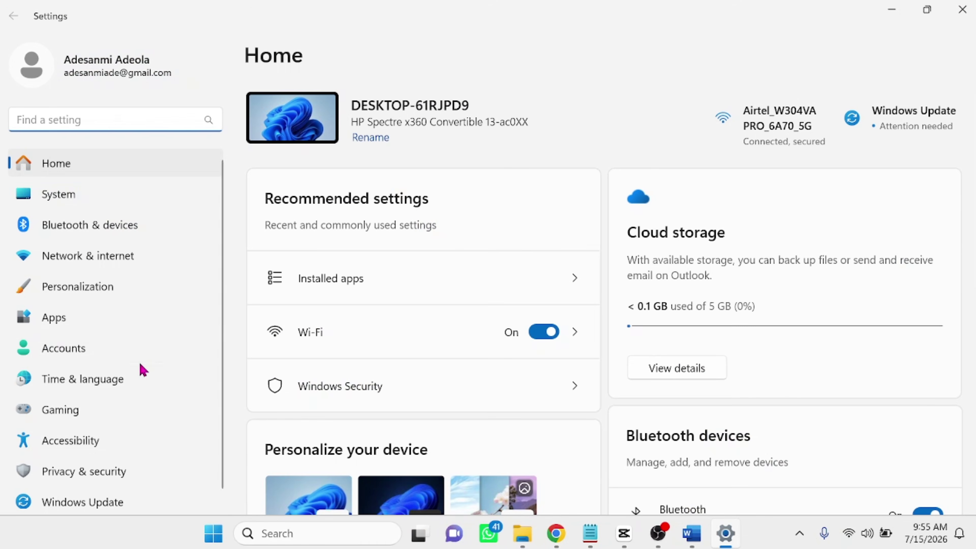
click(68, 189)
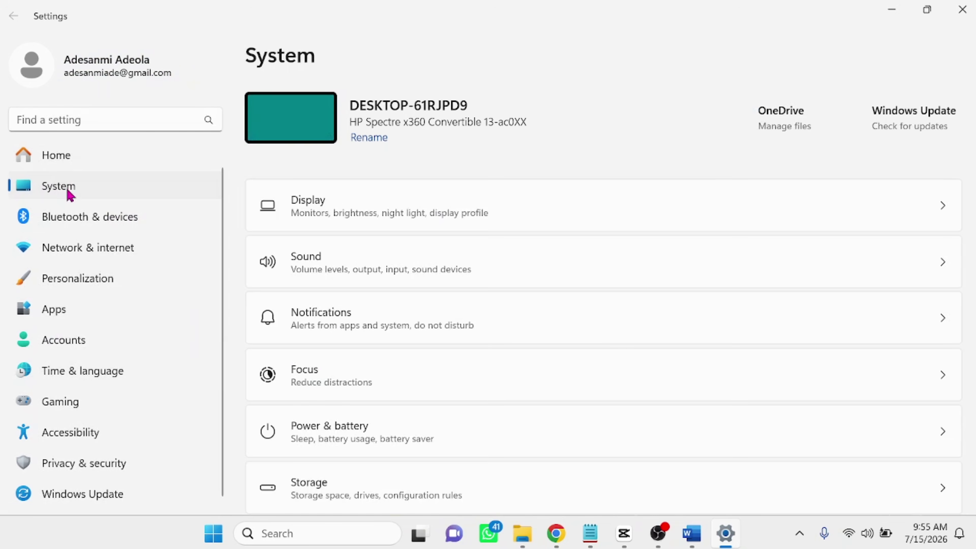
scroll(430, 304, down, 10)
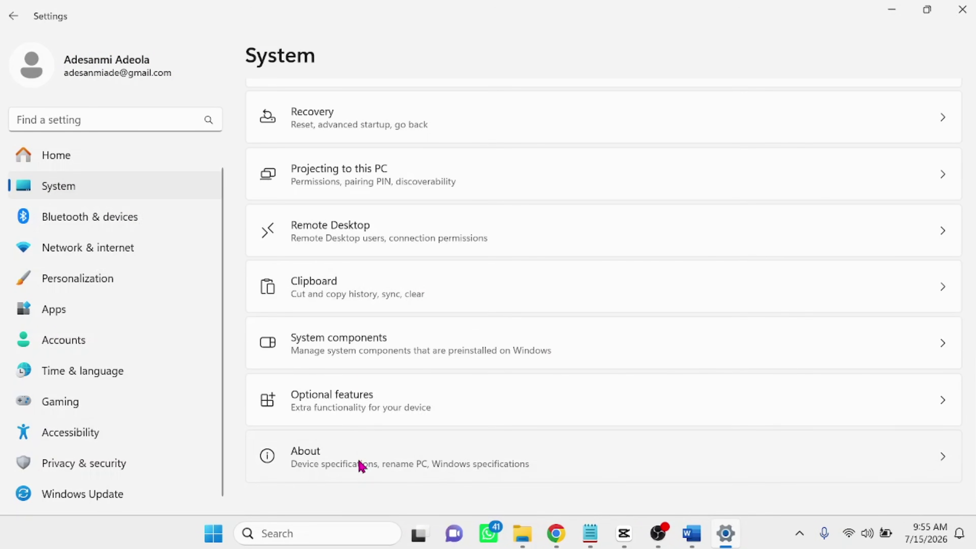
click(360, 464)
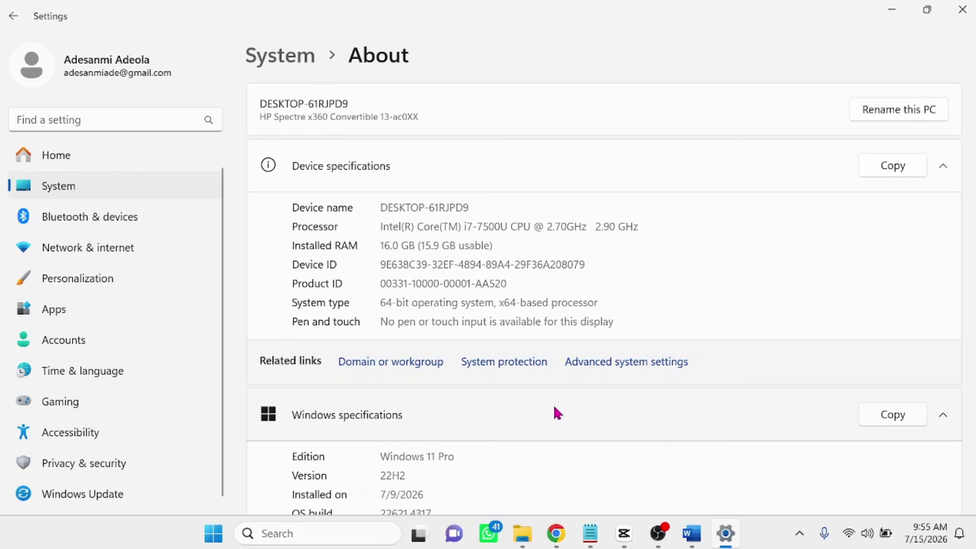
scroll(558, 413, down, 2)
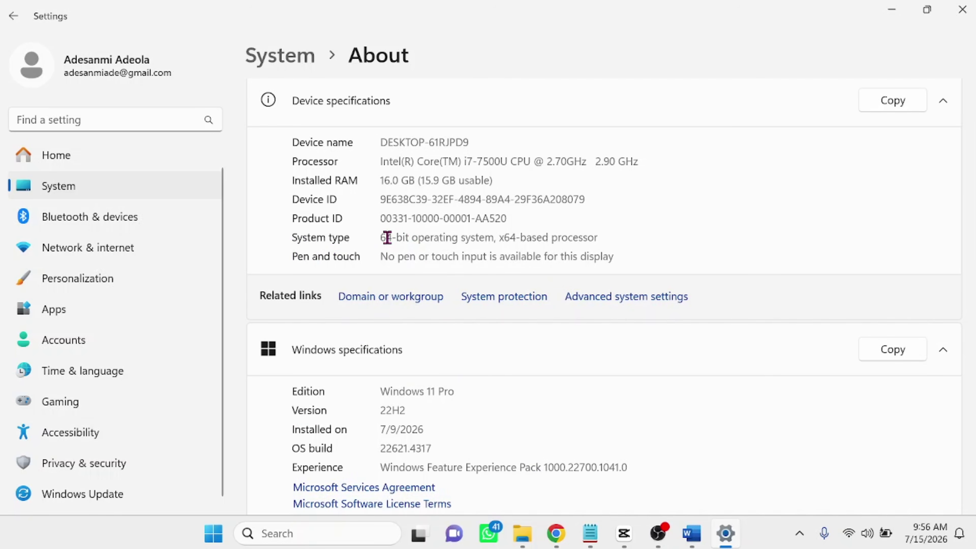
click(962, 9)
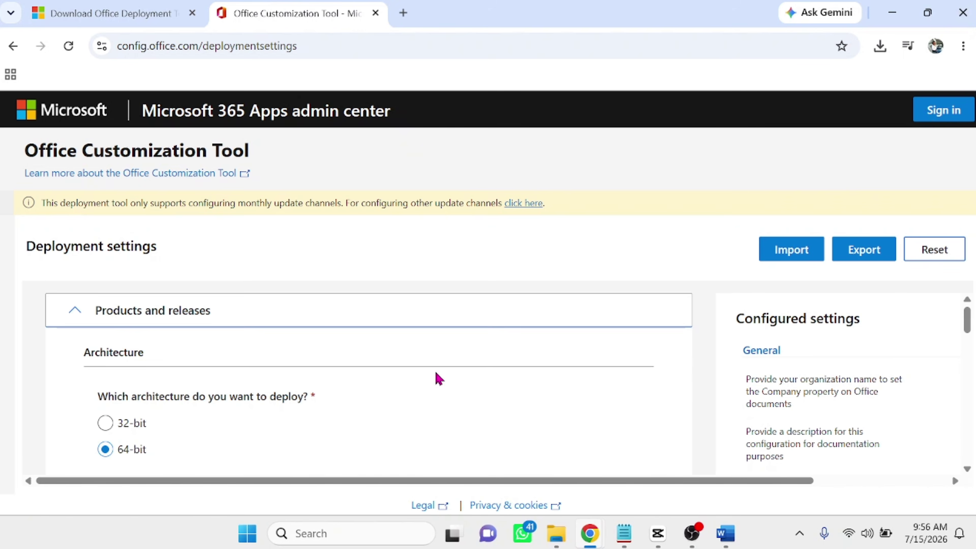
Choose Office LTSC Standard 2024 - Volume License as the Office suite to deploy
scroll(460, 372, down, 2)
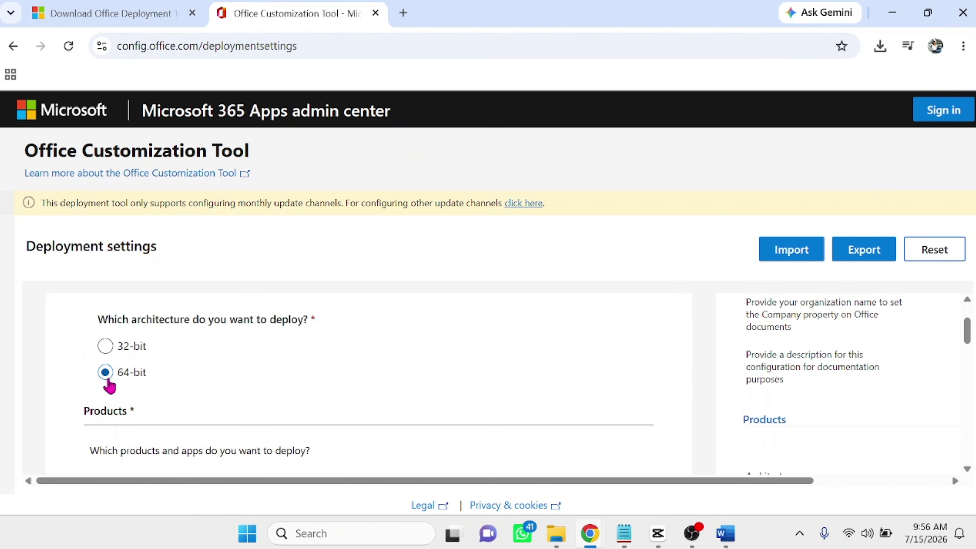
scroll(704, 375, down, 4)
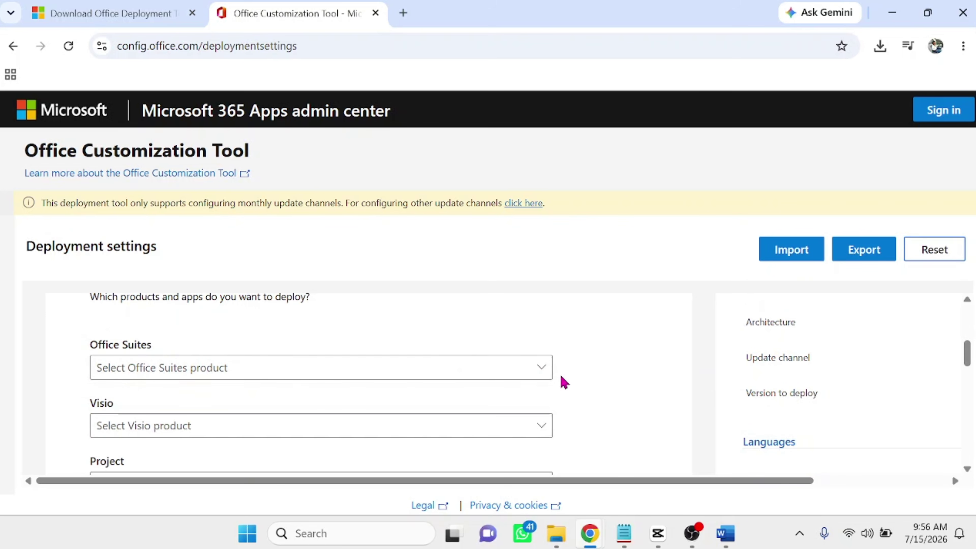
click(545, 375)
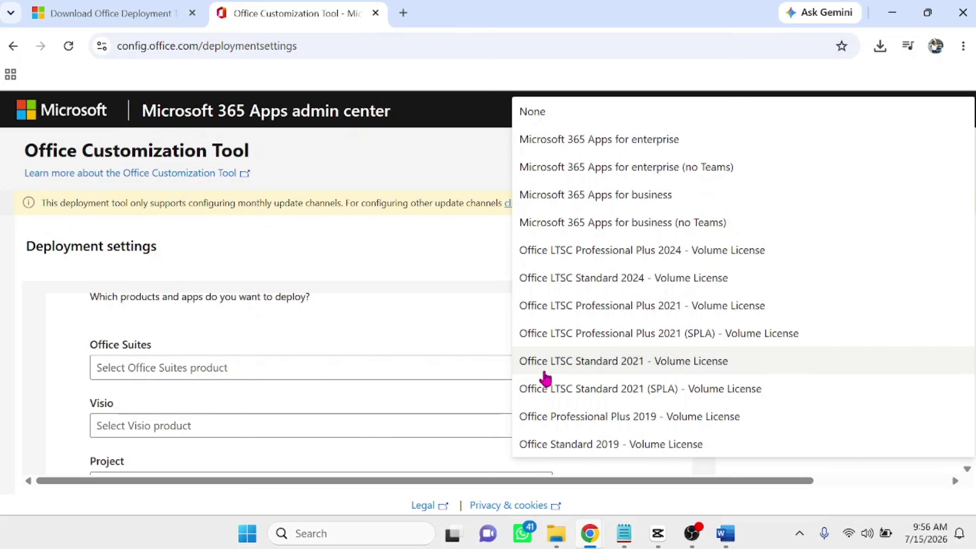
click(593, 286)
Set the version to deploy under the update channel to Latest
scroll(584, 371, down, 4)
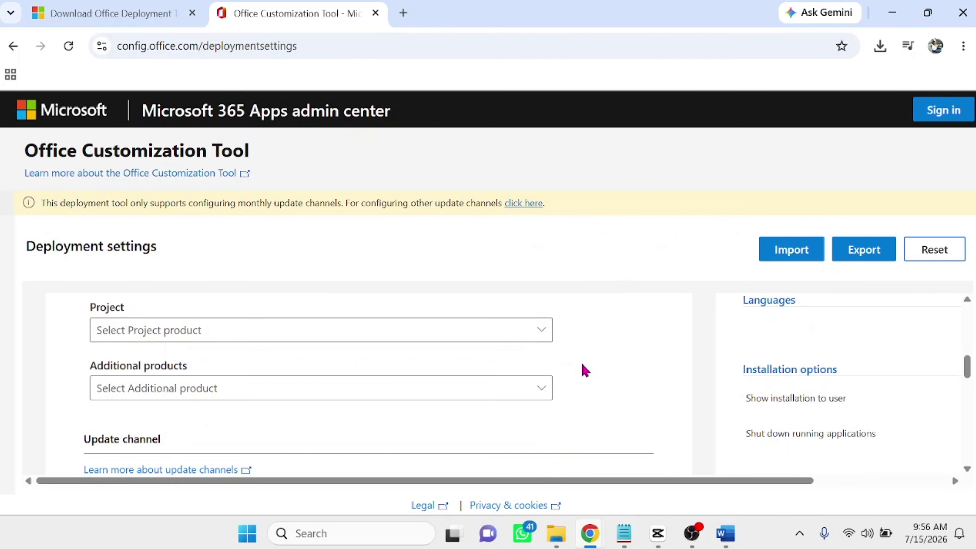
scroll(583, 371, down, 2)
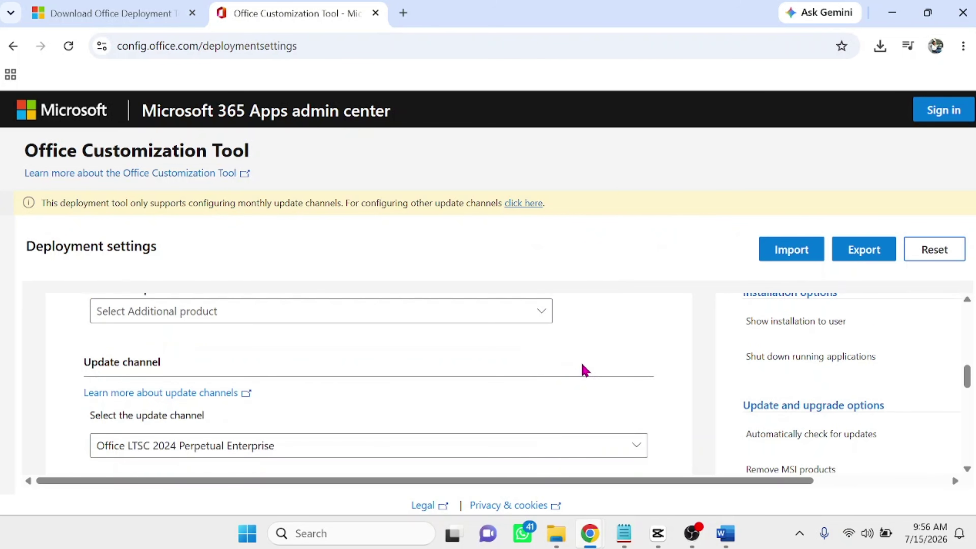
scroll(584, 370, down, 4)
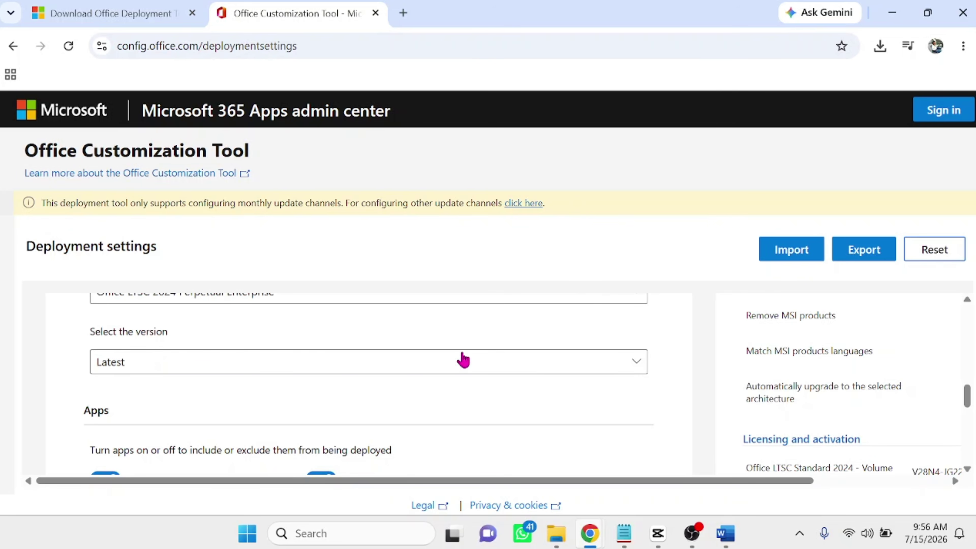
click(634, 363)
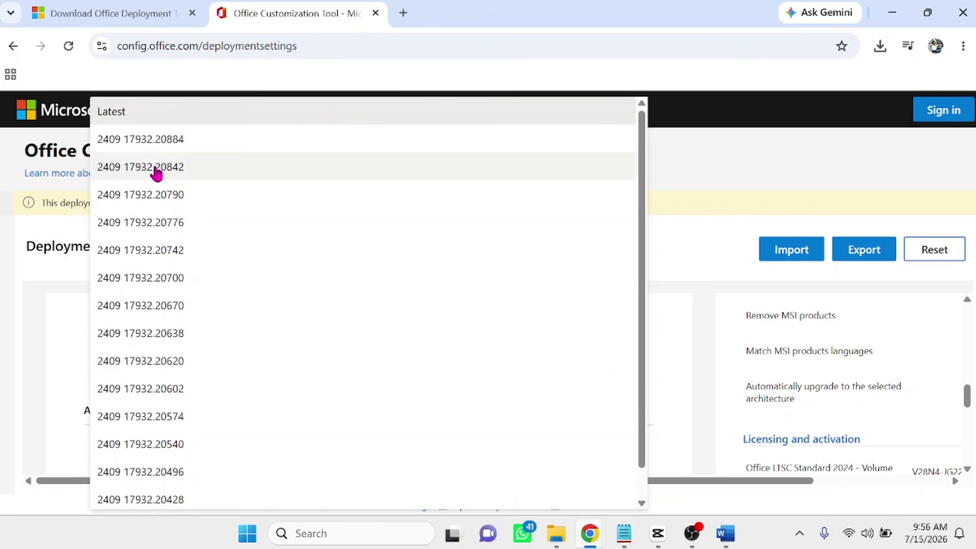
click(120, 112)
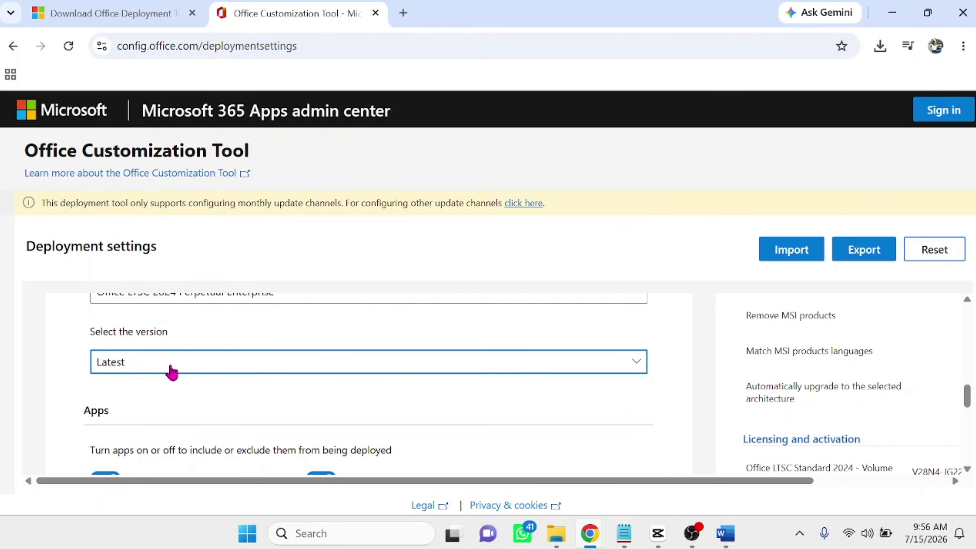
Exclude OneDrive Desktop from the apps being deployed
scroll(589, 394, down, 2)
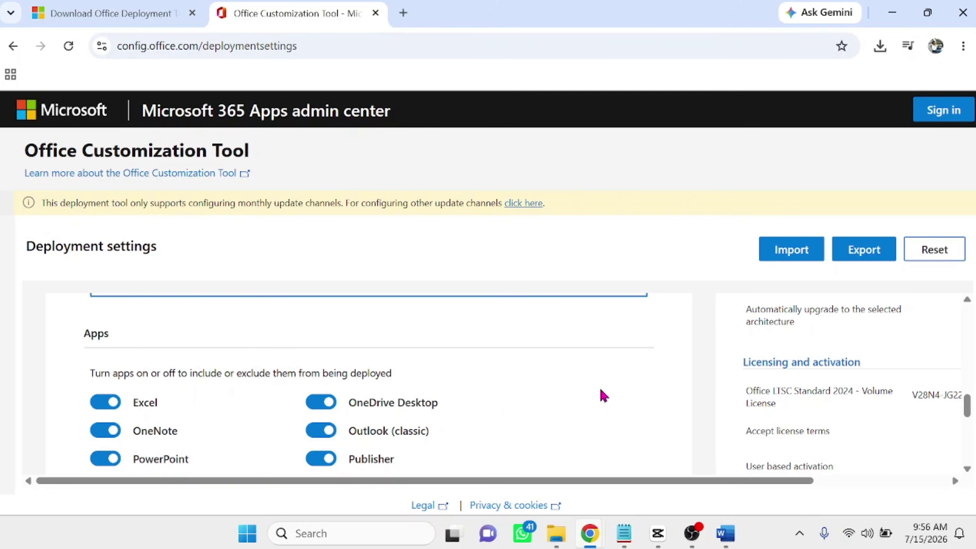
scroll(602, 389, down, 2)
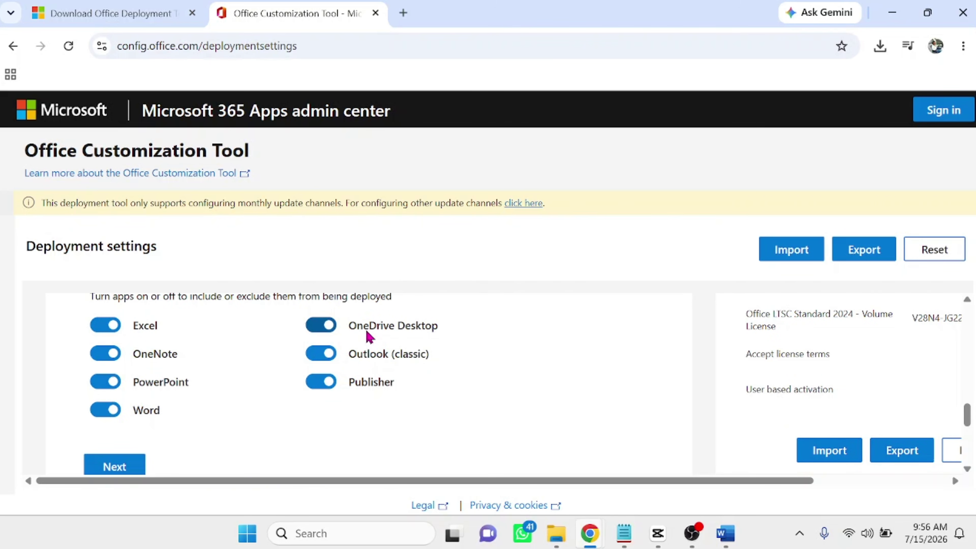
click(329, 326)
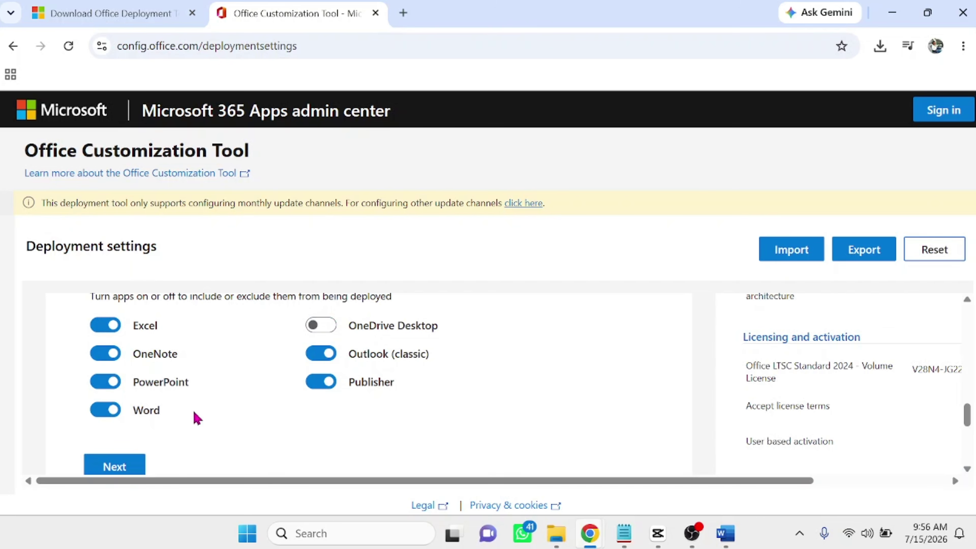
Set the primary language of the deployment to English (United States)
scroll(499, 372, down, 2)
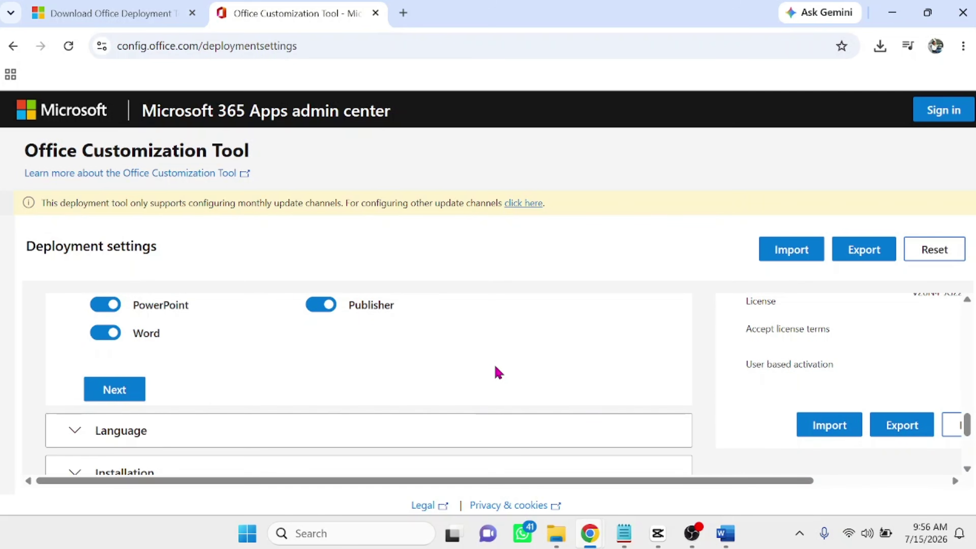
scroll(495, 372, down, 2)
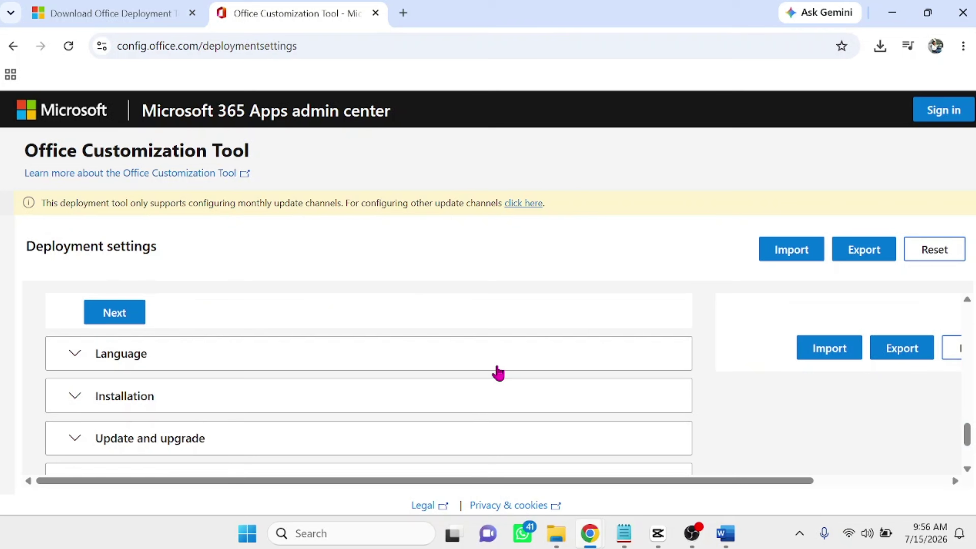
click(74, 364)
scroll(394, 401, down, 2)
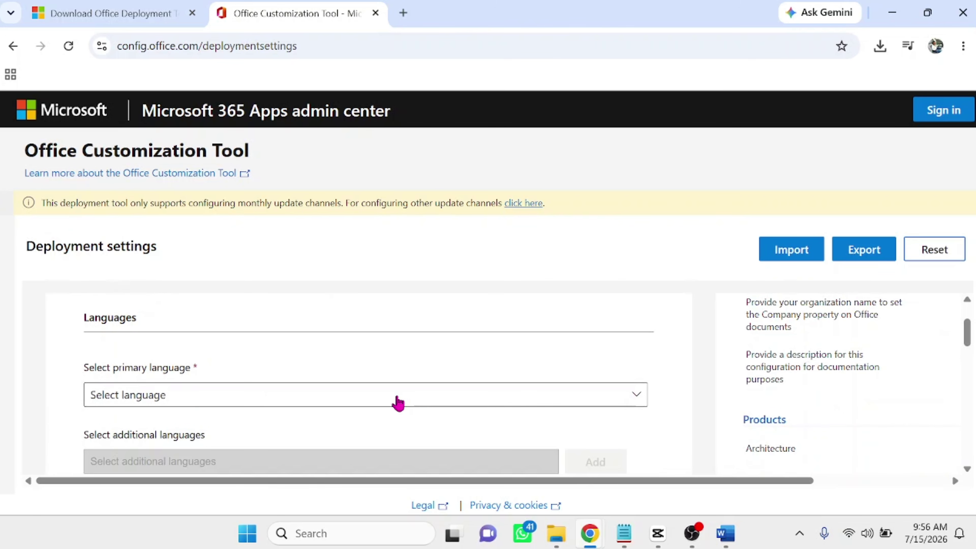
click(202, 399)
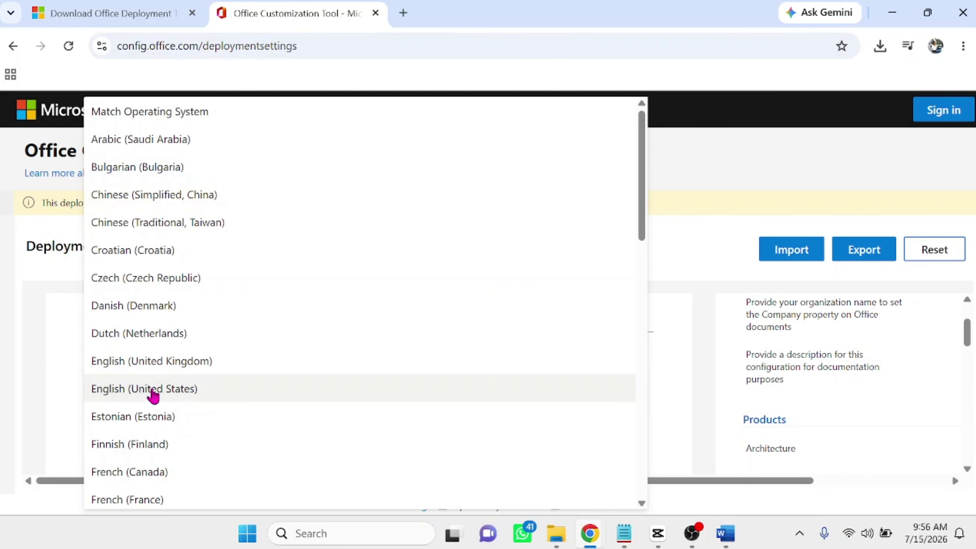
click(130, 398)
click(196, 340)
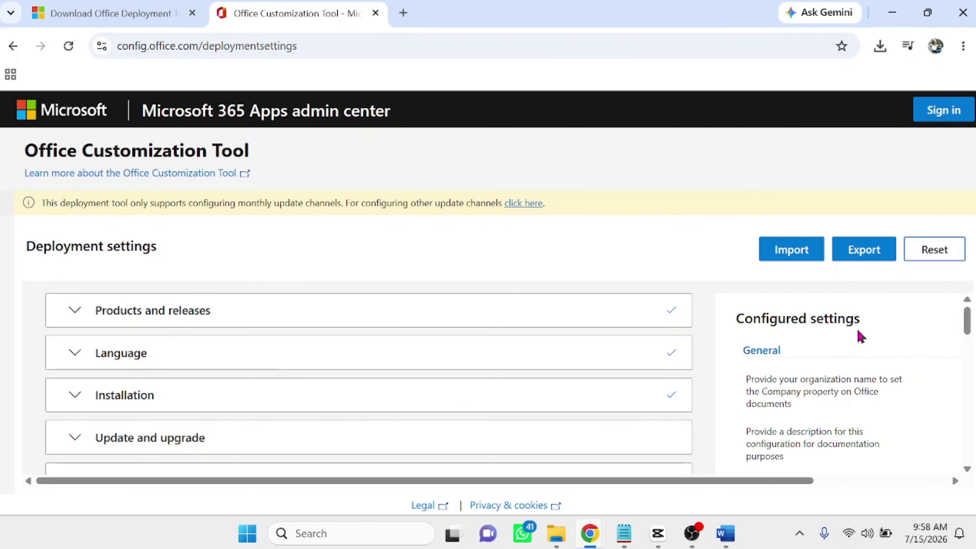
Export the configuration to XML with Office Open XML formats as the default, accepting the license terms and using the file name Configuration
scroll(923, 355, down, 4)
scroll(922, 355, down, 10)
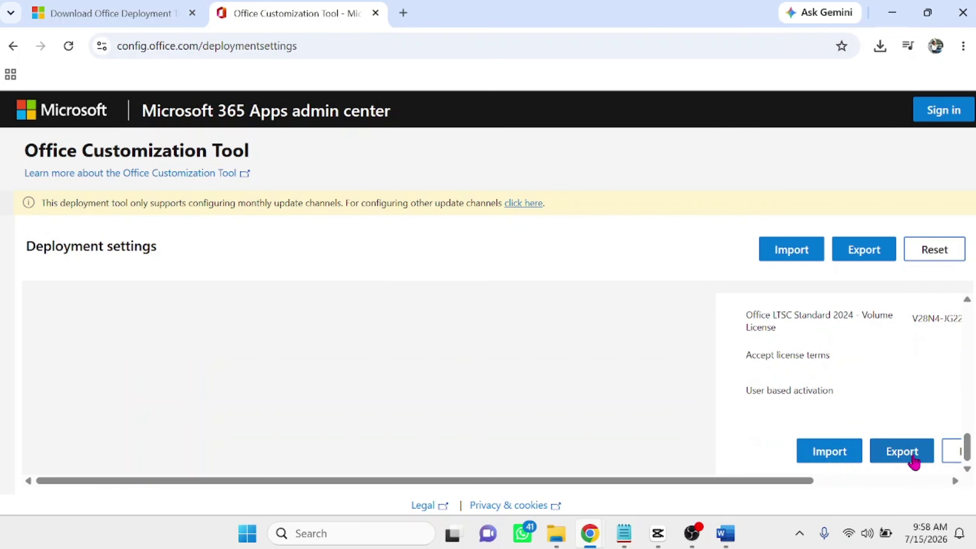
click(903, 453)
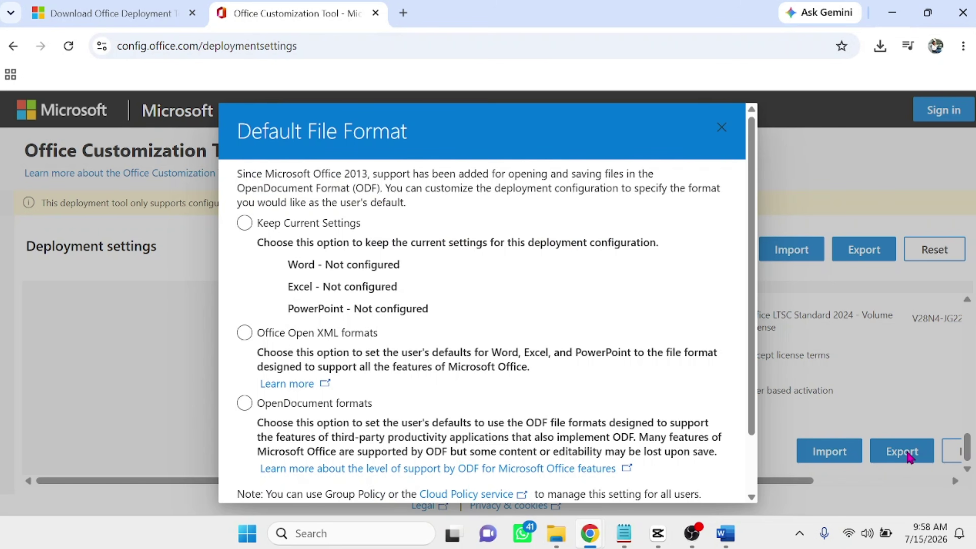
click(330, 230)
click(265, 337)
scroll(626, 318, down, 2)
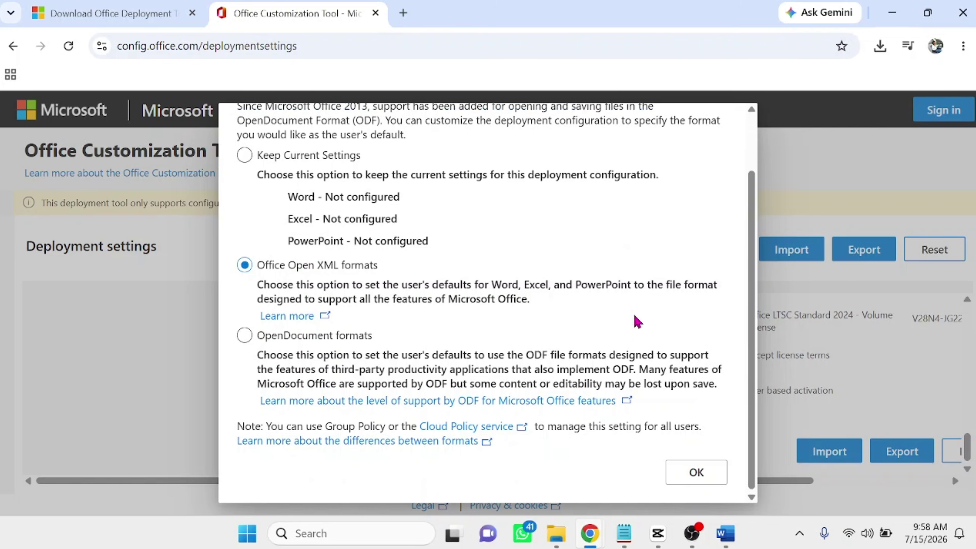
click(697, 472)
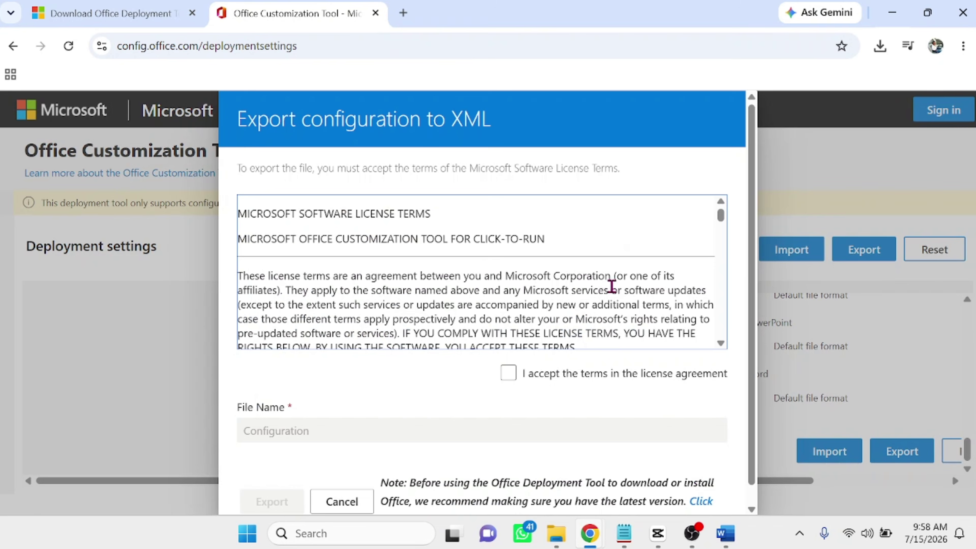
click(508, 373)
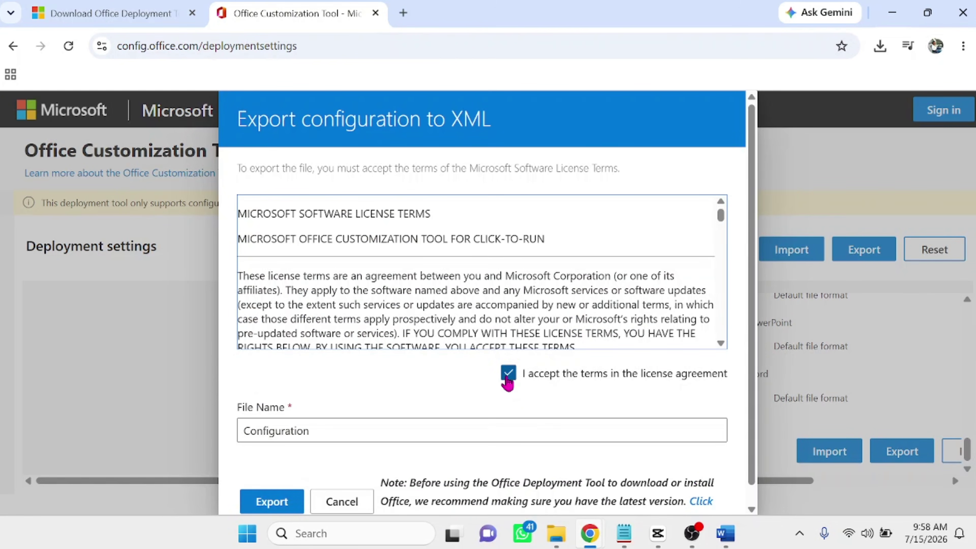
click(261, 504)
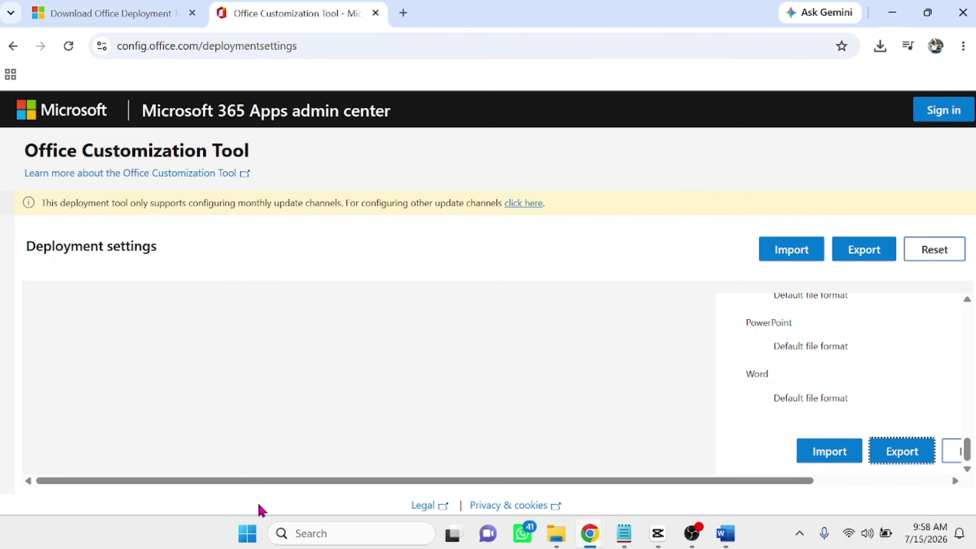
Show the downloaded Configuration (1).xml in its folder and copy the file
click(884, 54)
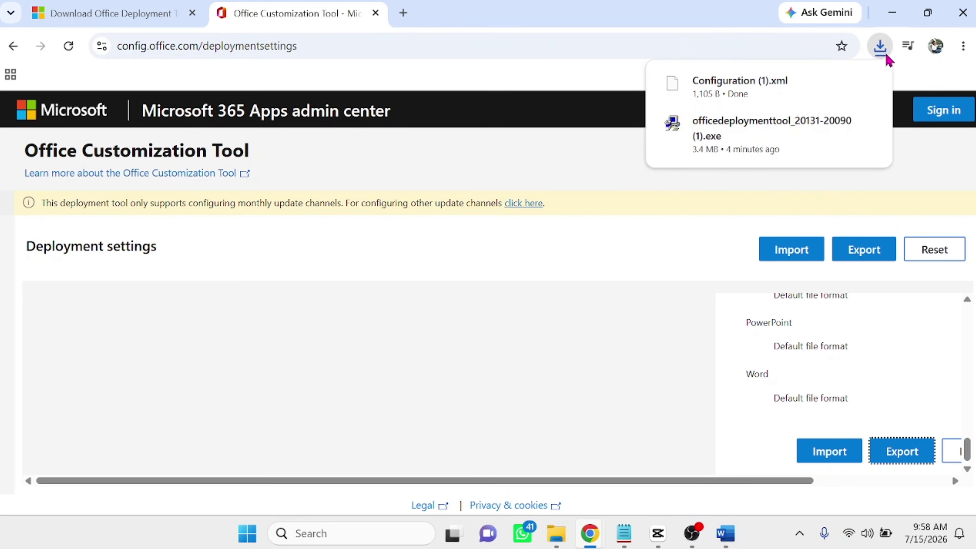
mouse_move(840, 94)
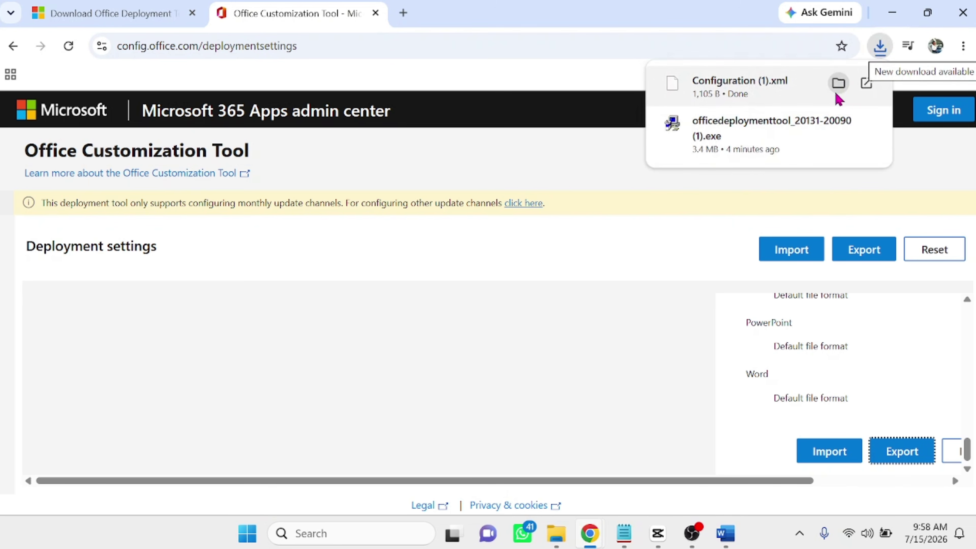
click(841, 85)
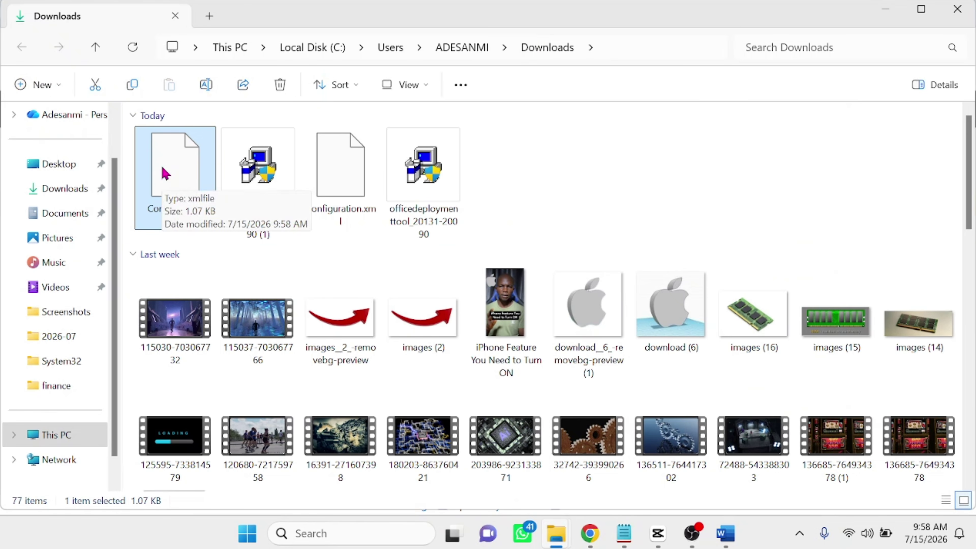
right_click(168, 169)
click(214, 189)
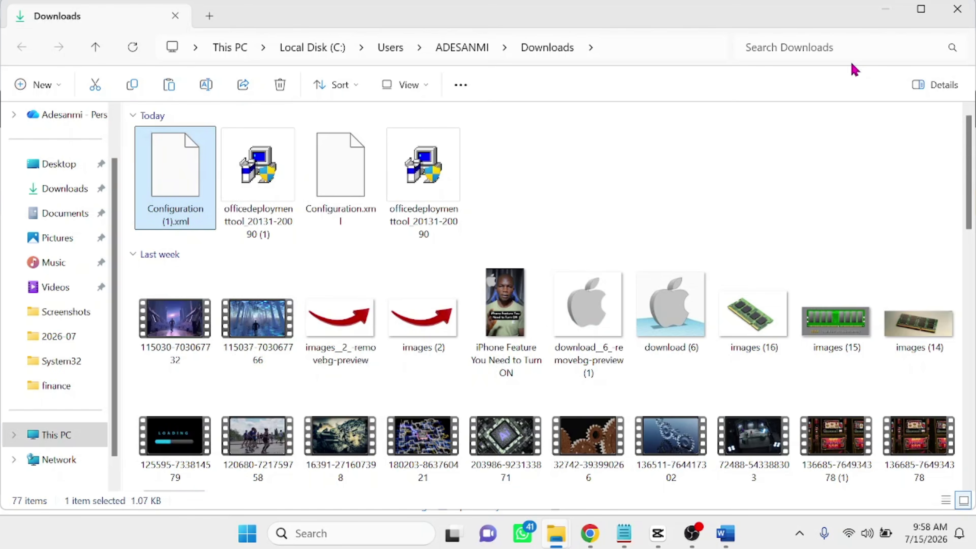
Paste the copied configuration file into the office 24 folder on the desktop
click(891, 7)
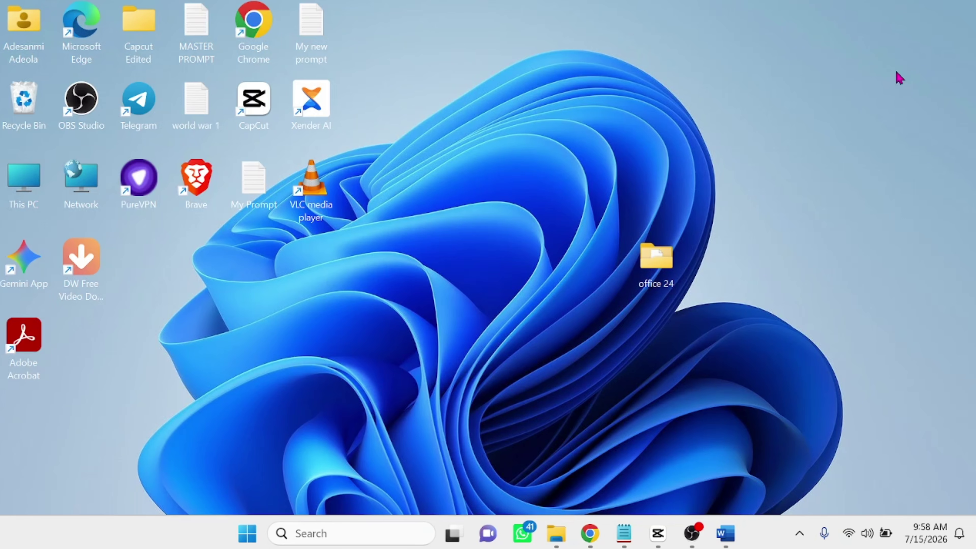
double_click(658, 261)
right_click(368, 218)
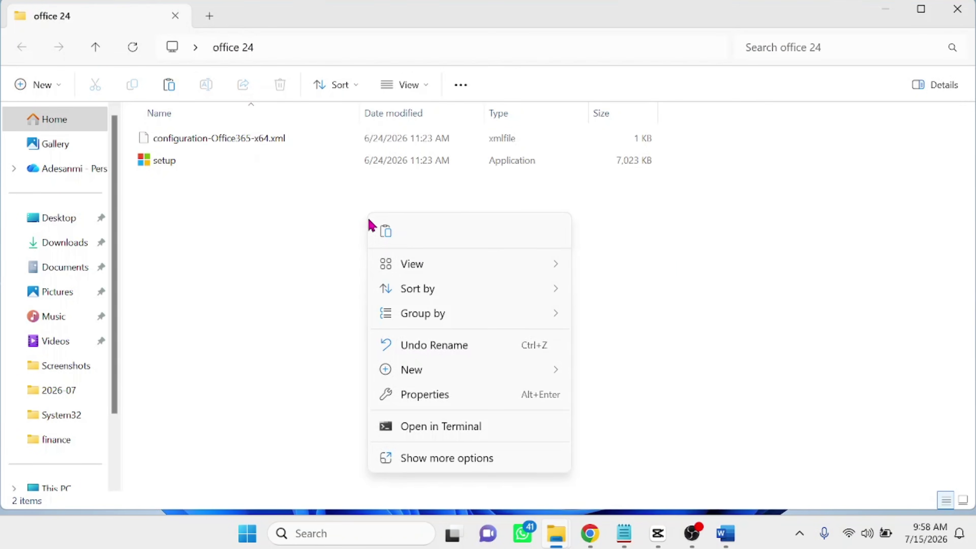
right_click(221, 223)
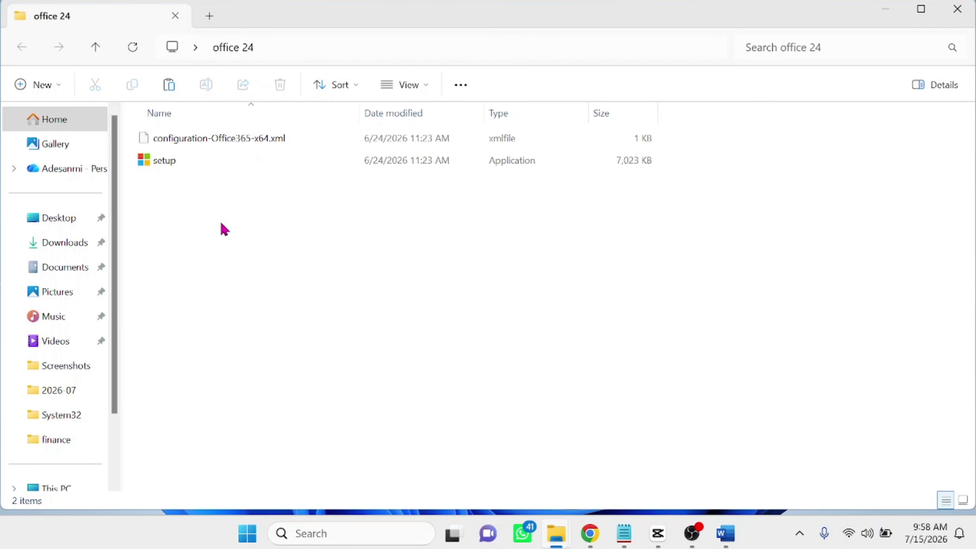
click(245, 231)
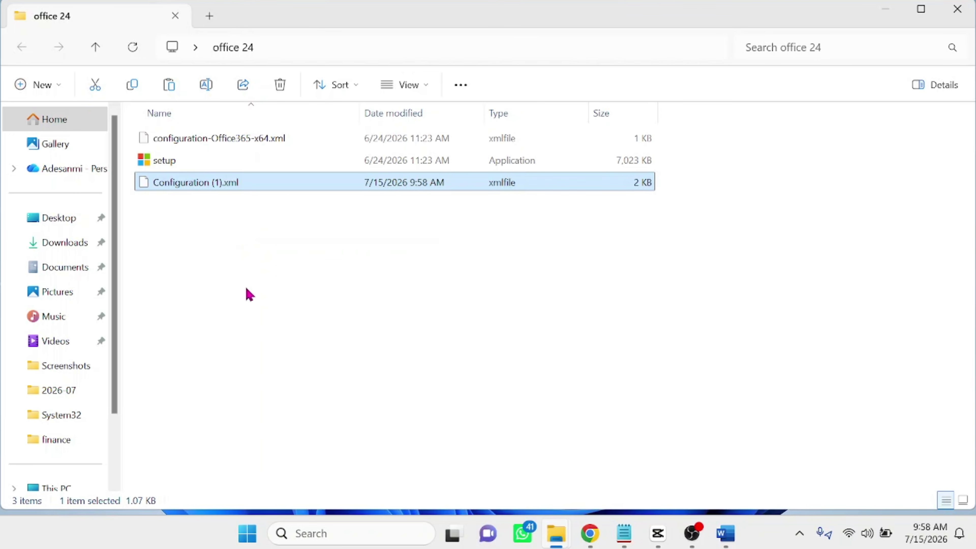
click(26, 50)
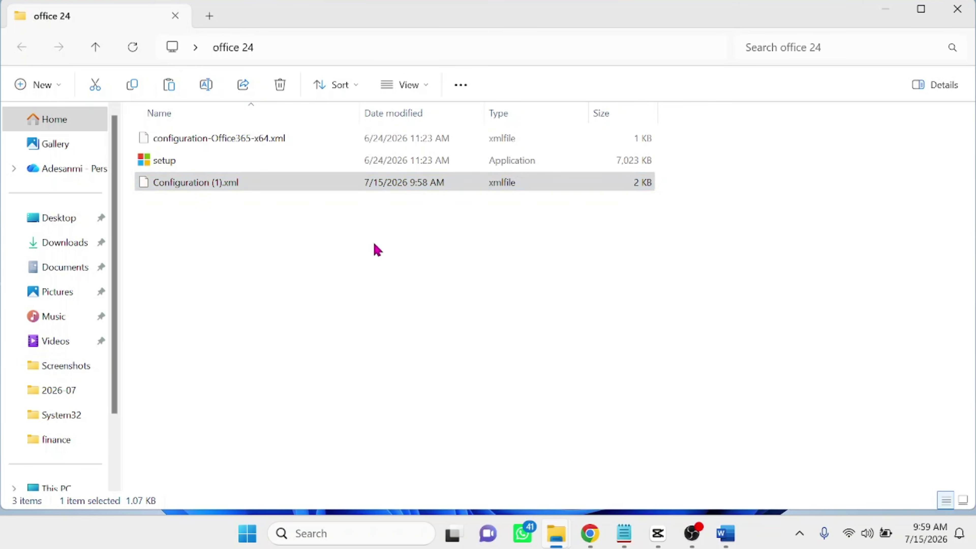
Reopen the office 24 folder from the desktop to check its contents, and close it
key(super+d)
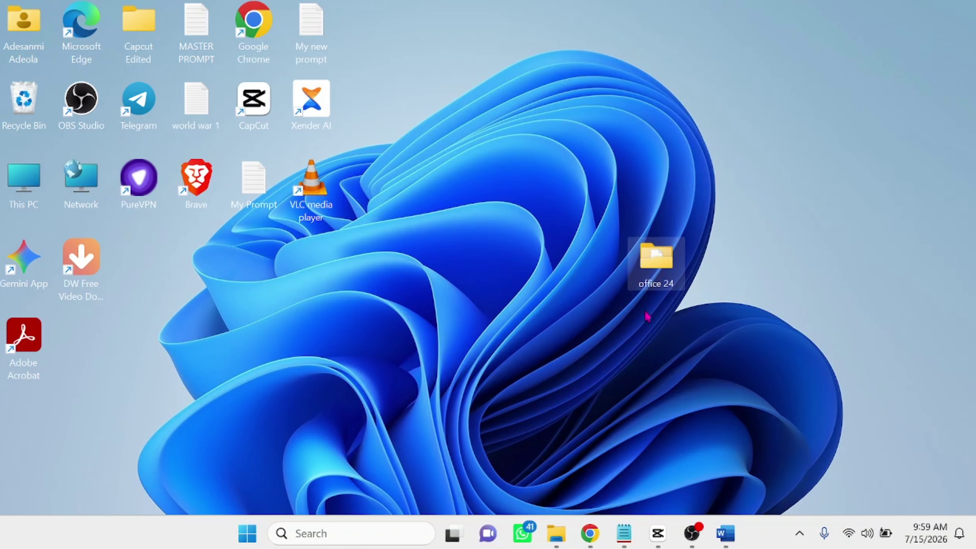
double_click(657, 265)
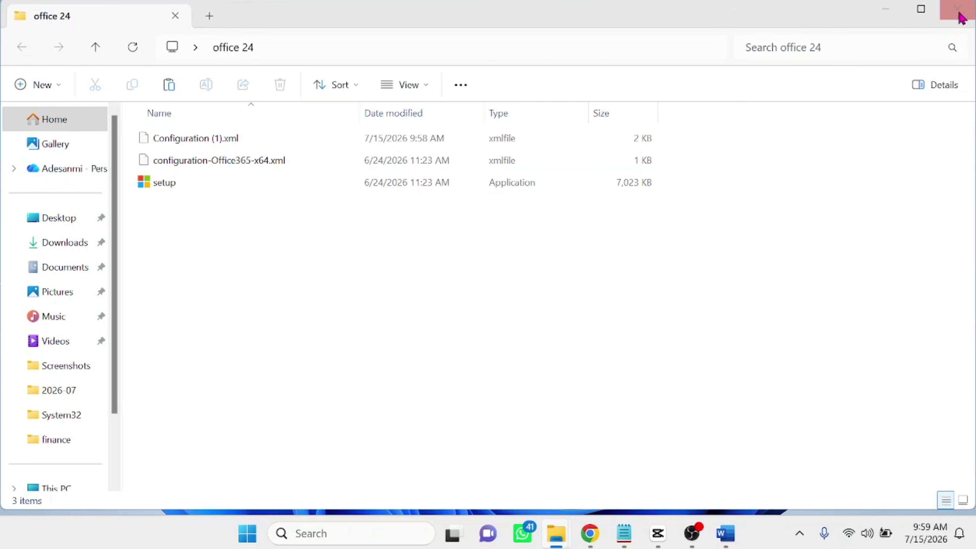
click(946, 23)
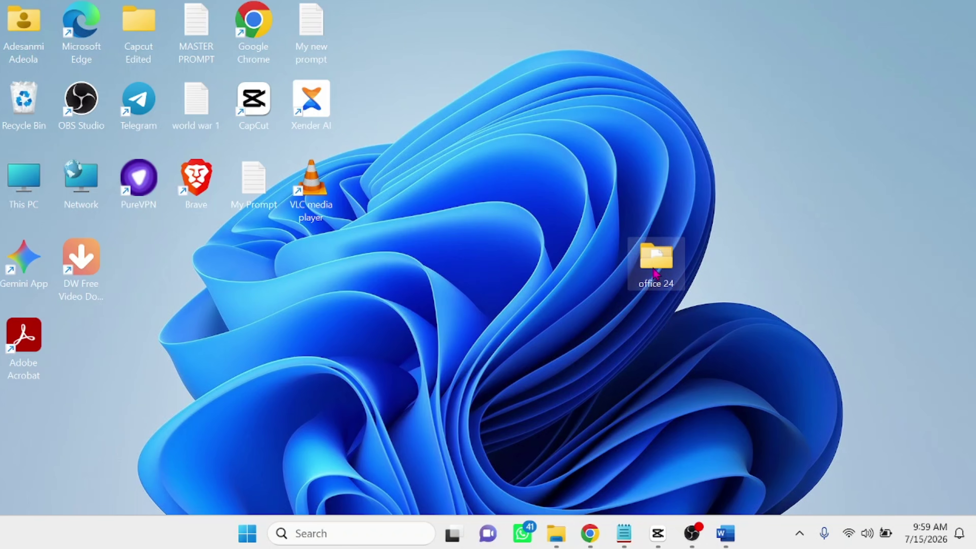
Cut the office 24 folder on the desktop
mouse_move(656, 274)
right_click(658, 258)
click(676, 211)
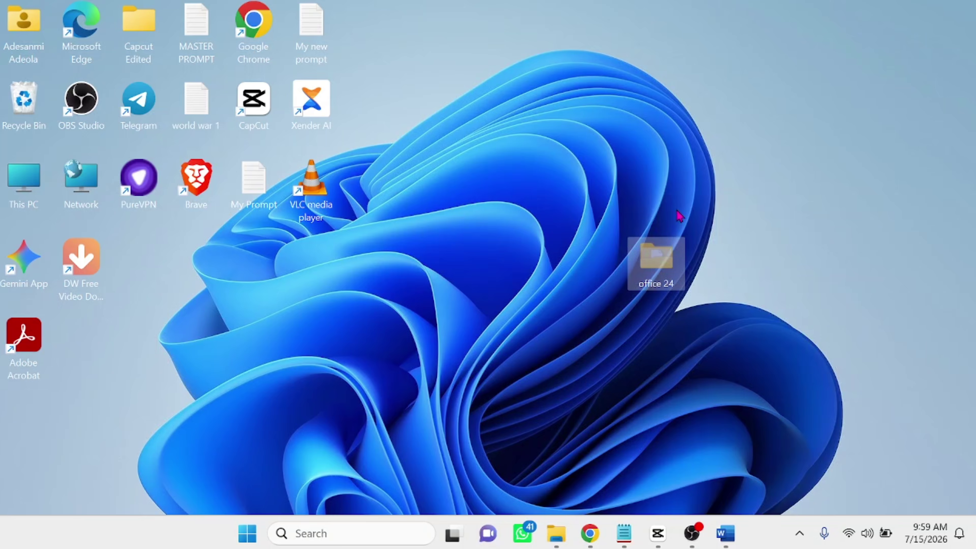
Open Local Disk (C:) in File Explorer to locate the Office 2024 folder, and minimize the window
click(48, 408)
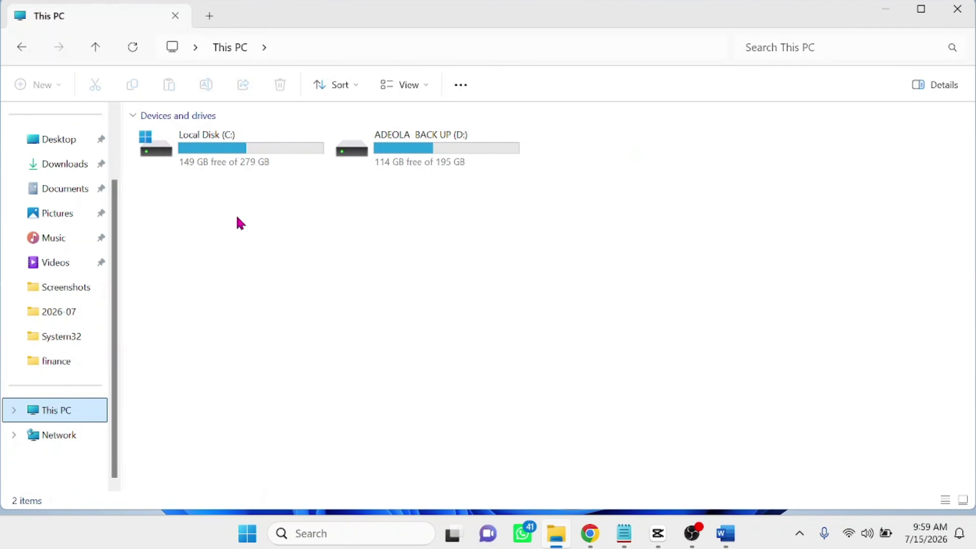
click(251, 149)
double_click(253, 153)
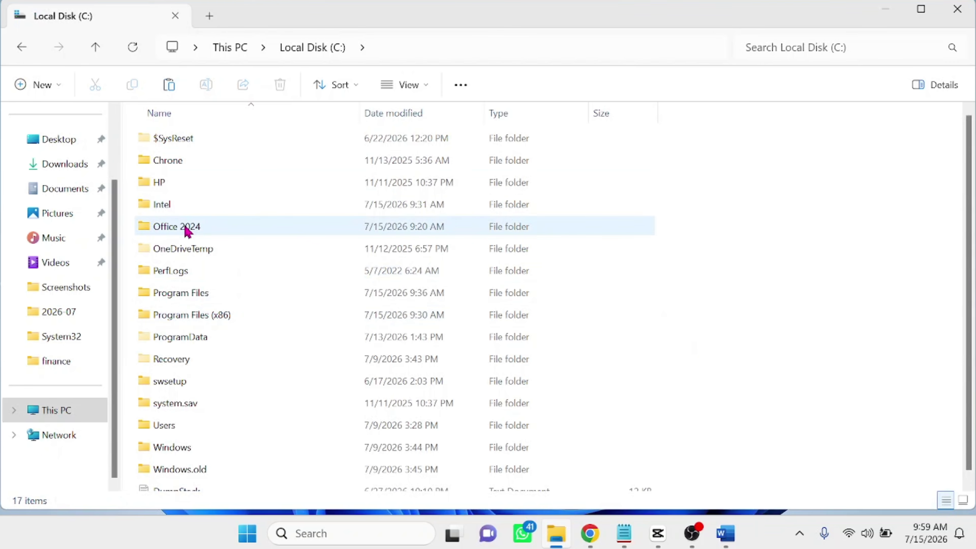
mouse_move(188, 231)
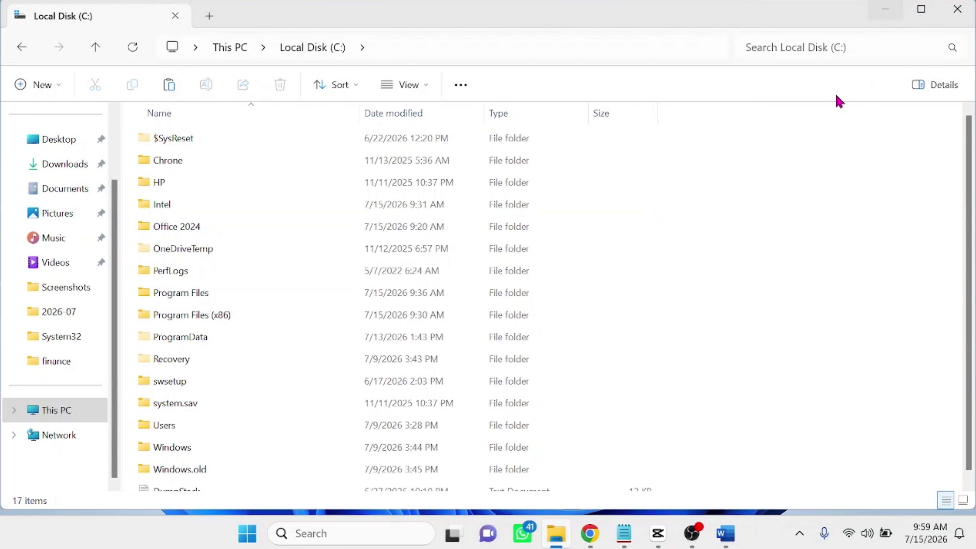
click(891, 9)
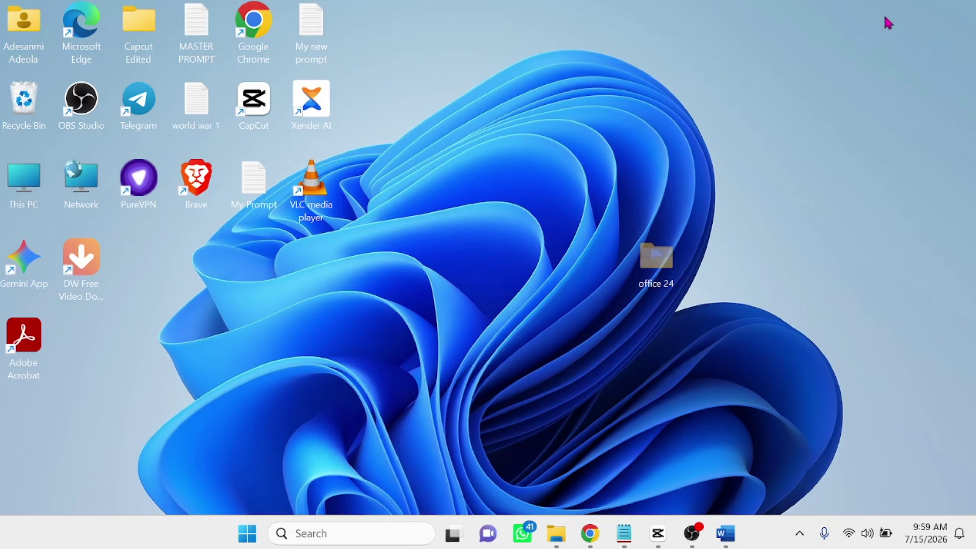
Search Windows for cmd and run Command Prompt as administrator
click(326, 535)
text(cmd)
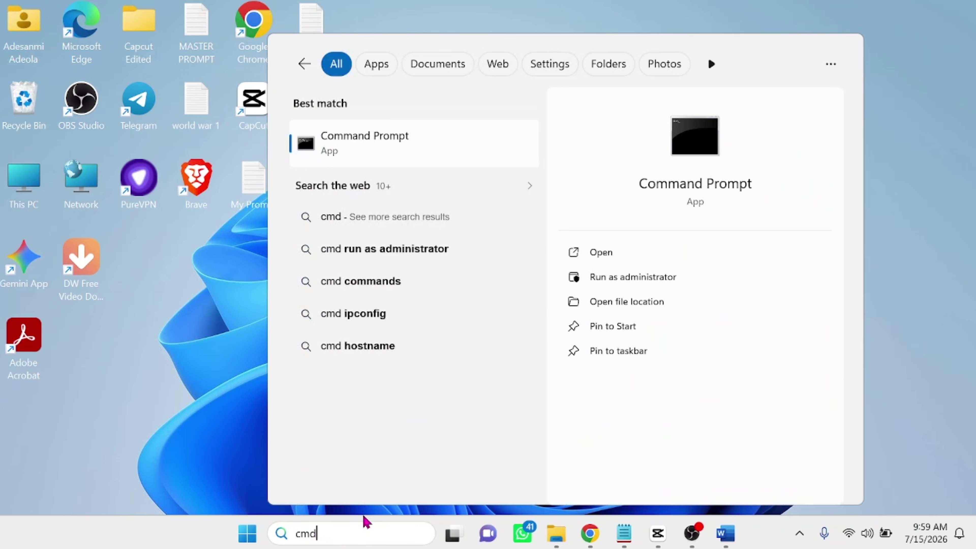
right_click(380, 144)
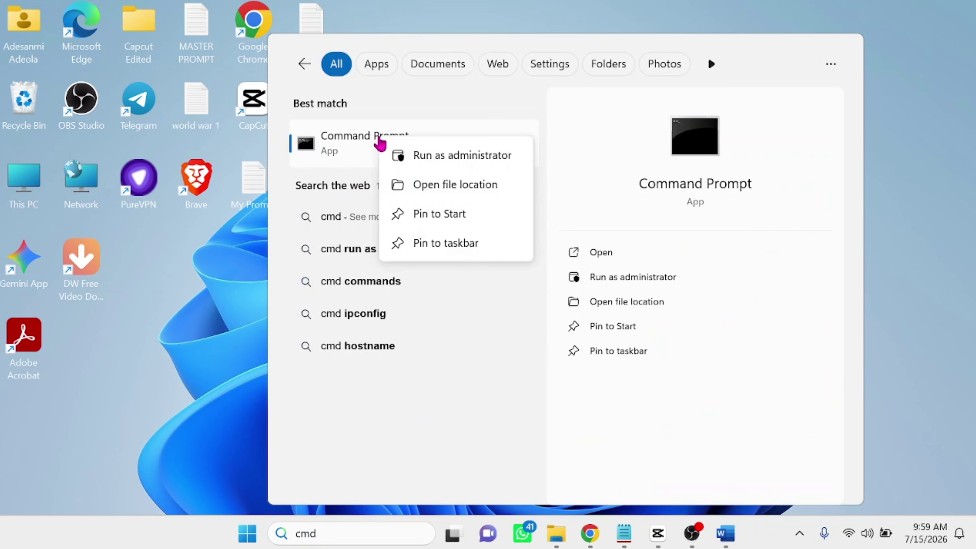
click(444, 161)
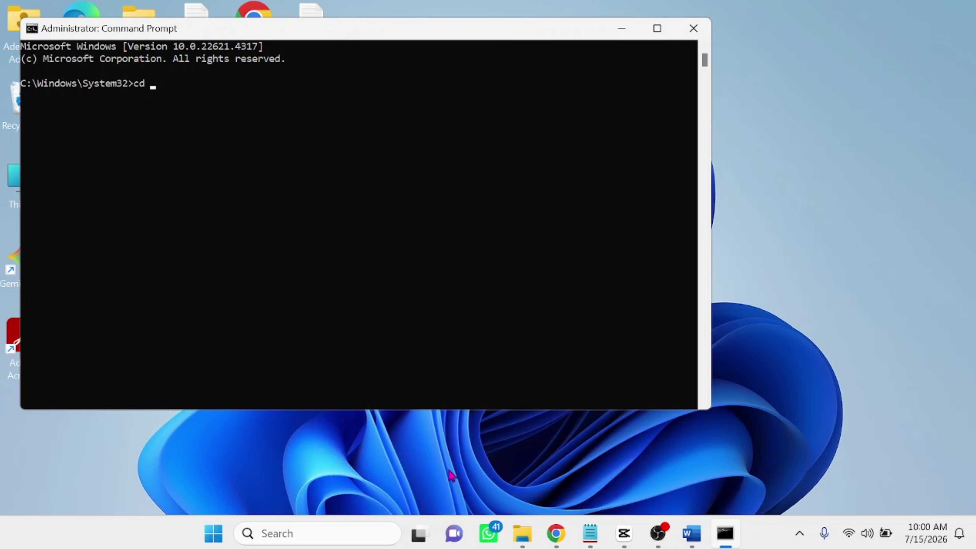
Open the Office 2024 folder on Local Disk (C:) and select its full path for copying
click(517, 543)
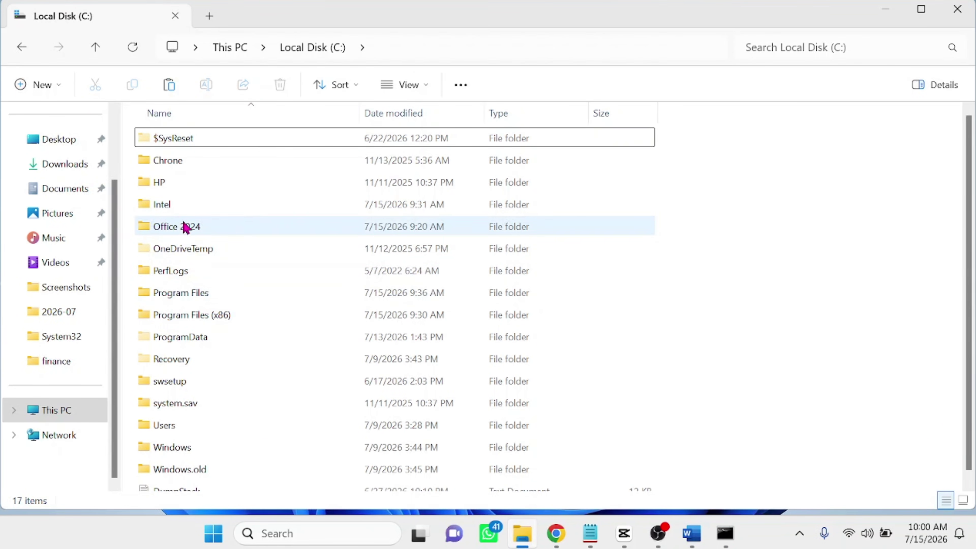
click(275, 236)
double_click(275, 236)
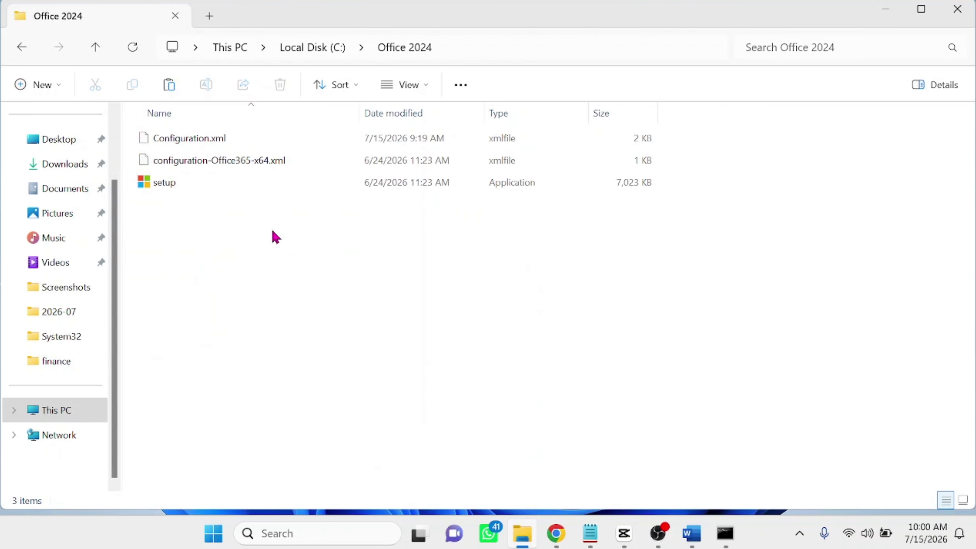
click(456, 48)
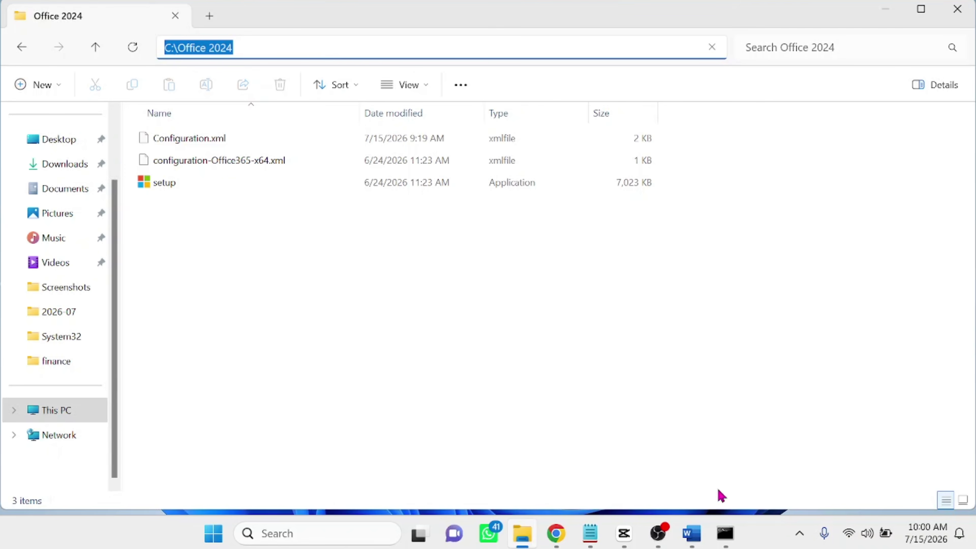
Change the Command Prompt directory to C:\Office 2024 by completing the cd command with the copied folder path
click(722, 530)
text(cd)
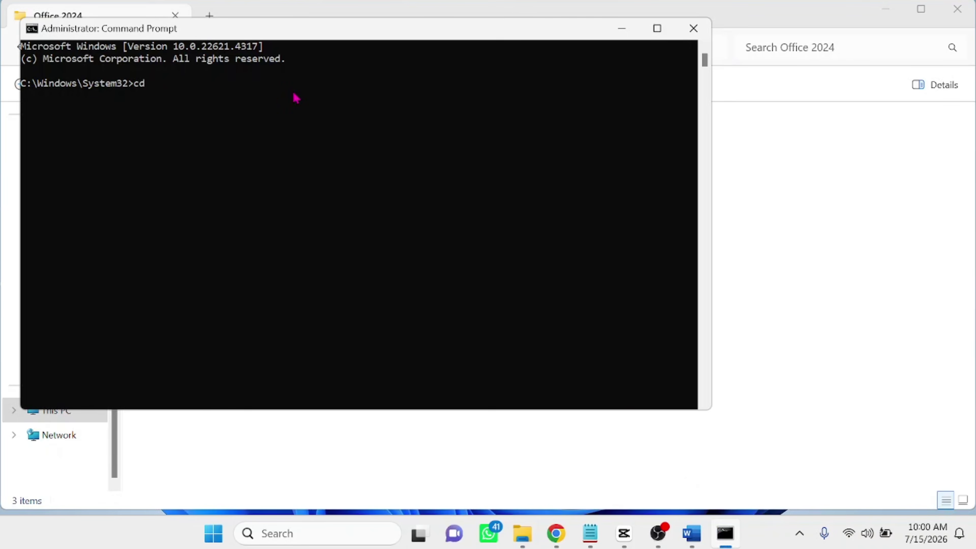
key(ctrl+v)
key(Return)
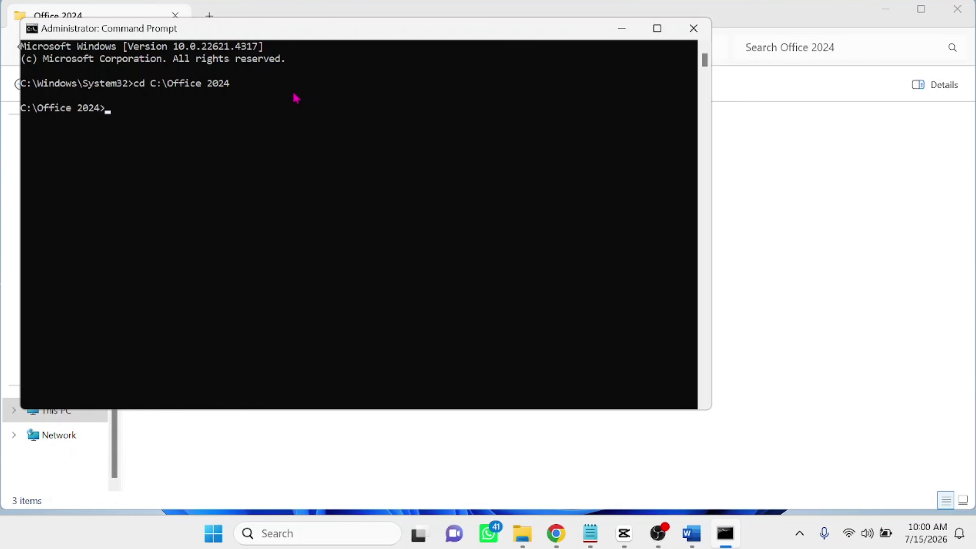
Copy "setup /configure configuration.xml" from the Notepad note, run it in Command Prompt to install Office, and close the finished installer
click(595, 535)
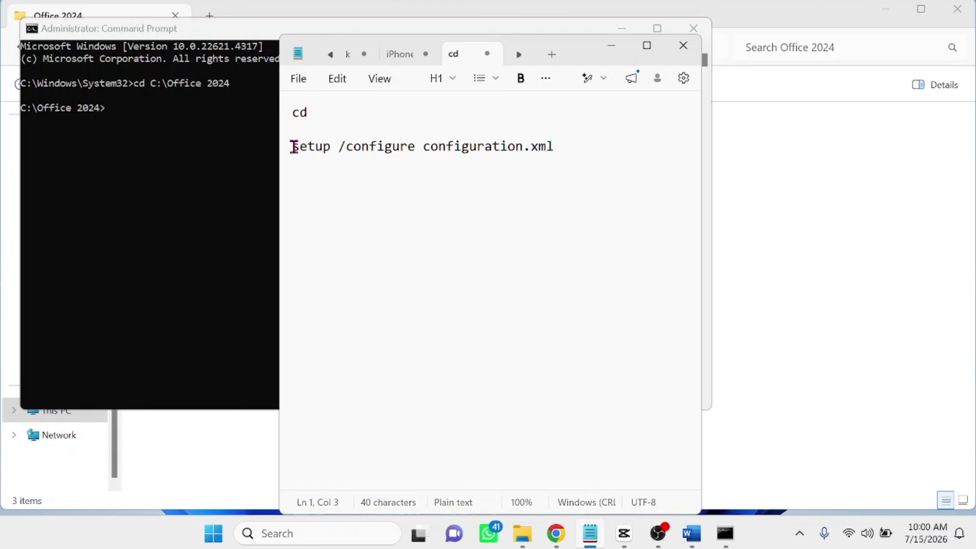
drag(293, 146, 564, 147)
key(ctrl+c)
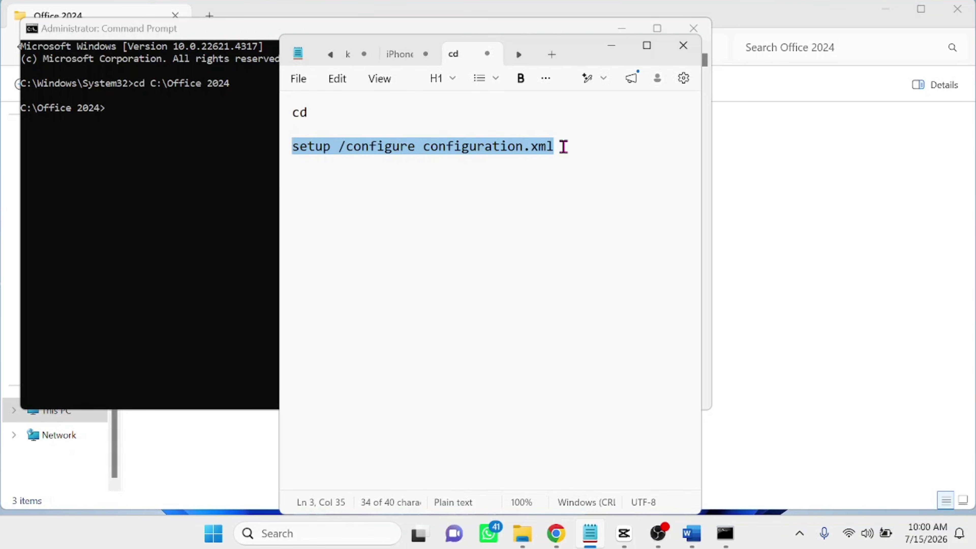
click(156, 114)
right_click(156, 115)
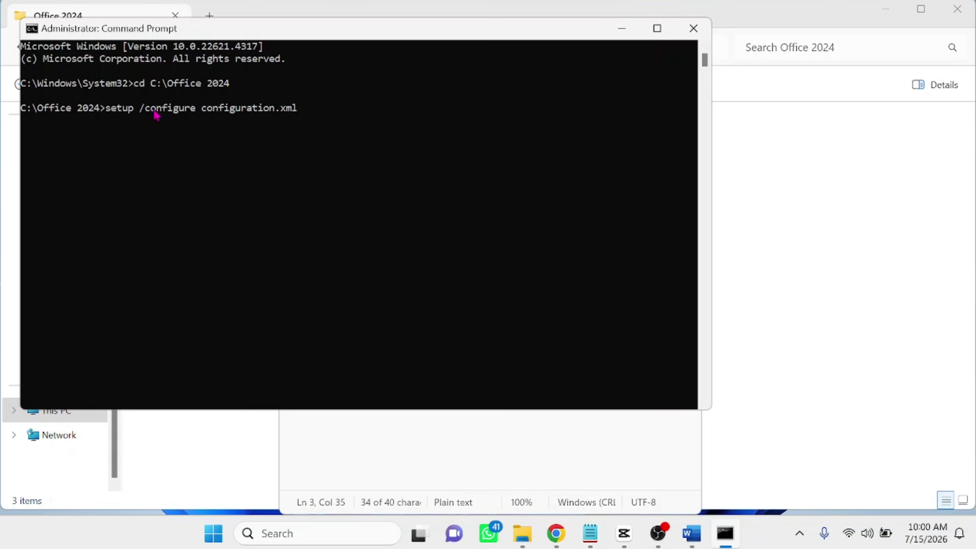
key(Return)
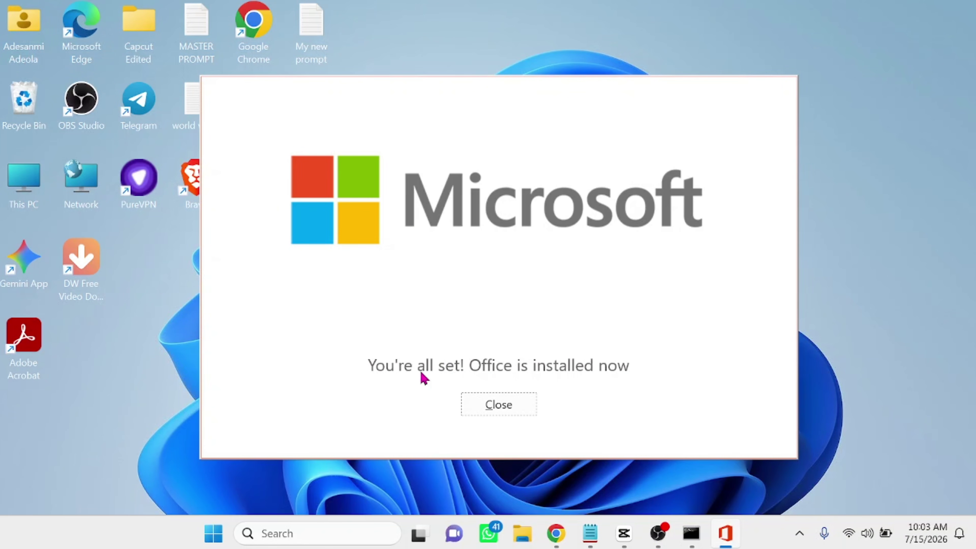
click(506, 407)
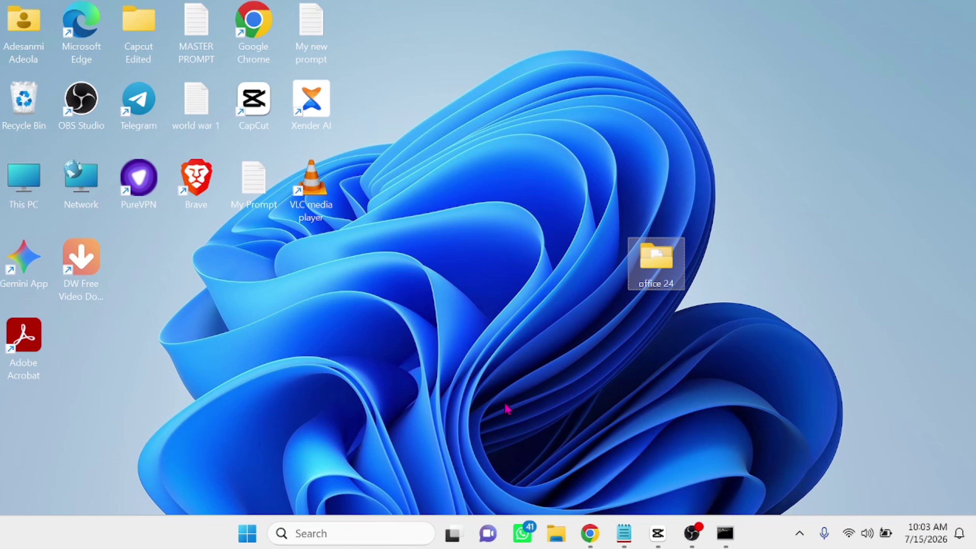
Launch Word from the recent apps in Windows Search to check the installation, and close it
click(311, 534)
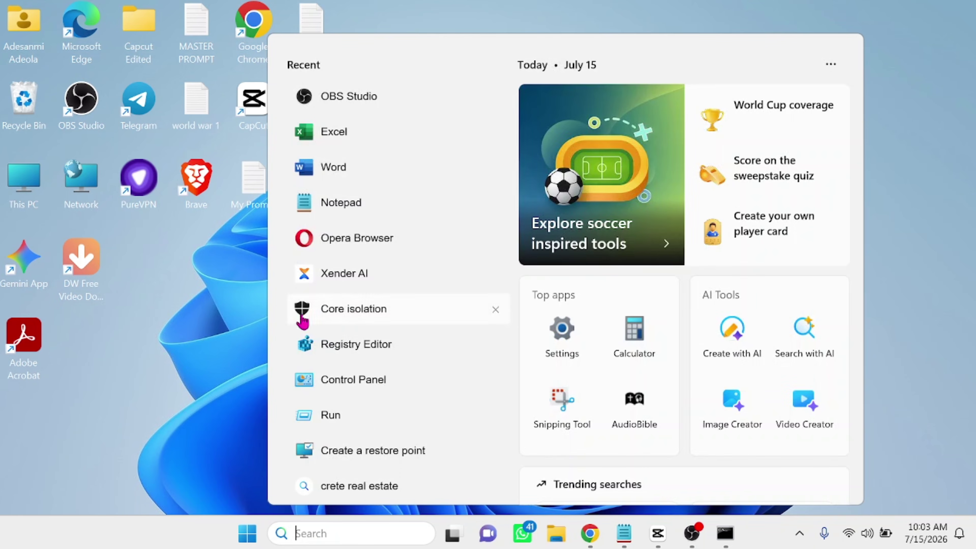
click(330, 168)
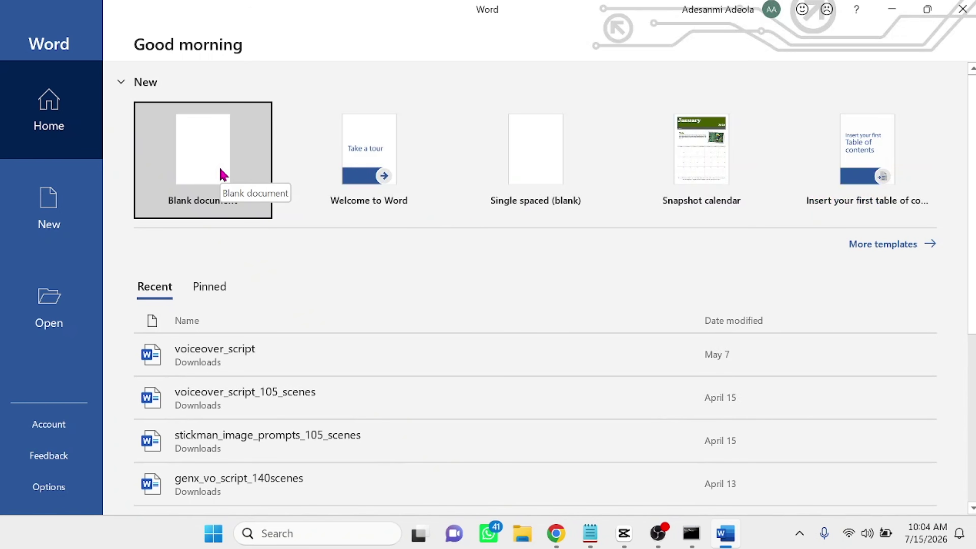
click(963, 9)
Search Windows for PowerPoint, launch it, and open the preview of the Welcome to PowerPoint template
click(343, 532)
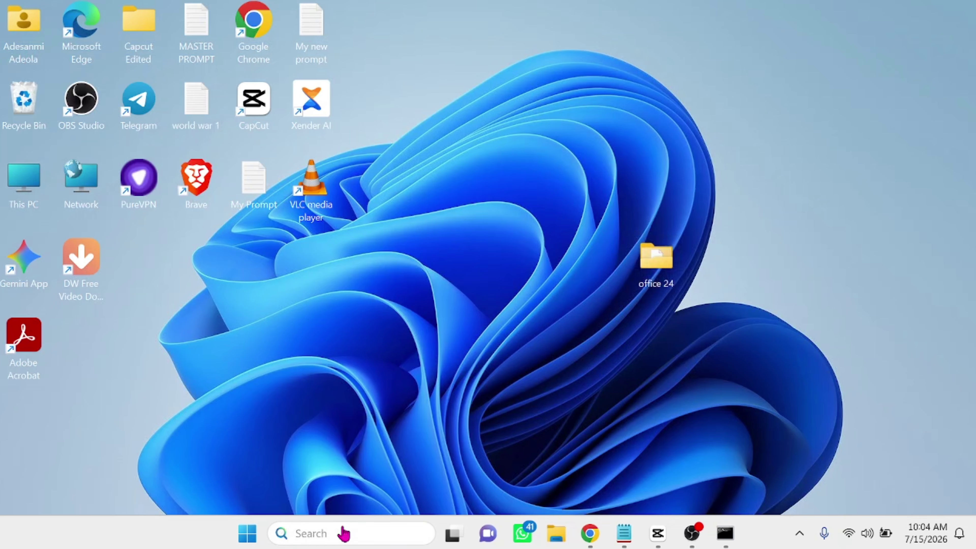
text(powerPoint)
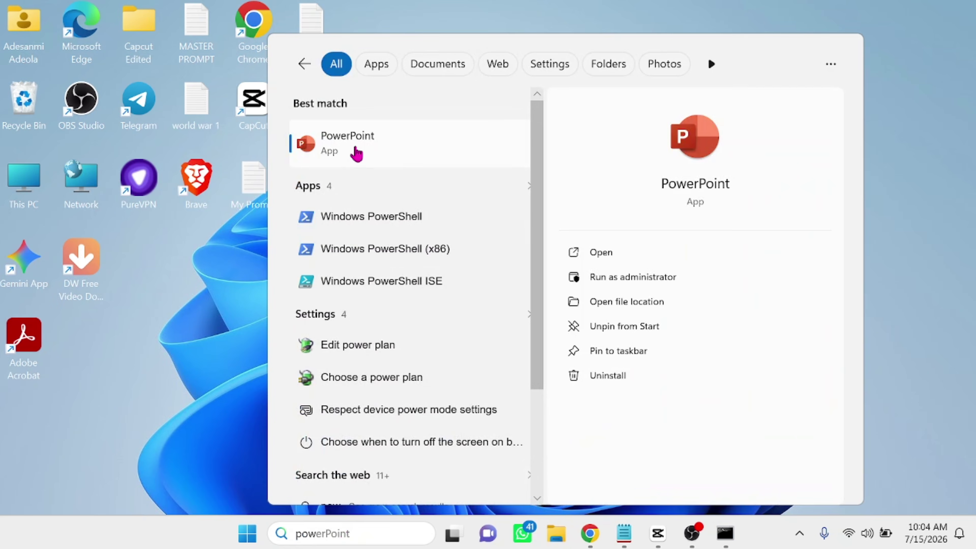
click(355, 151)
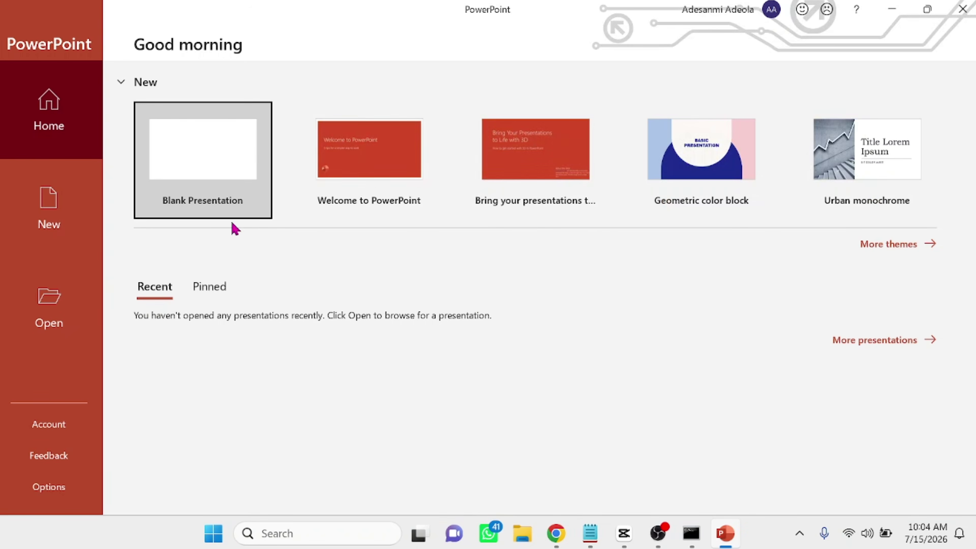
click(381, 165)
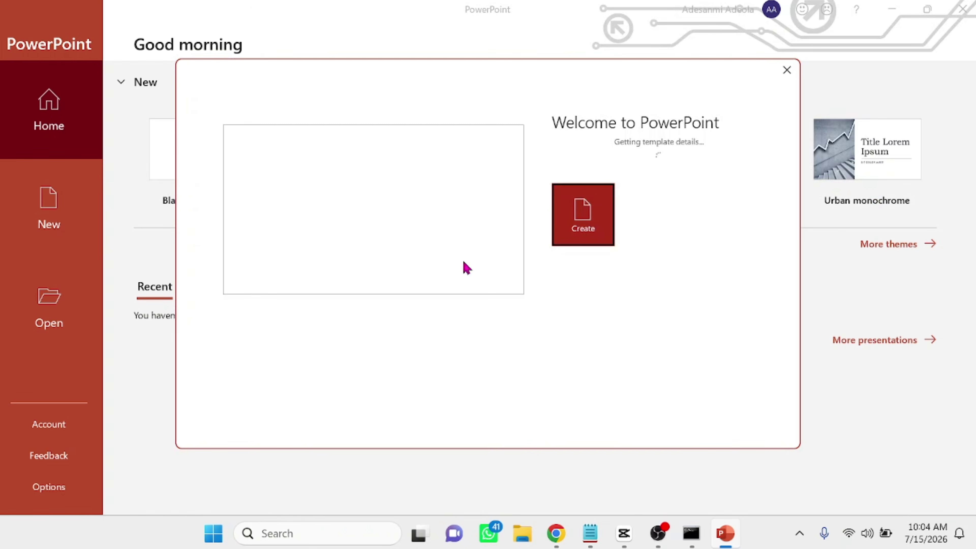